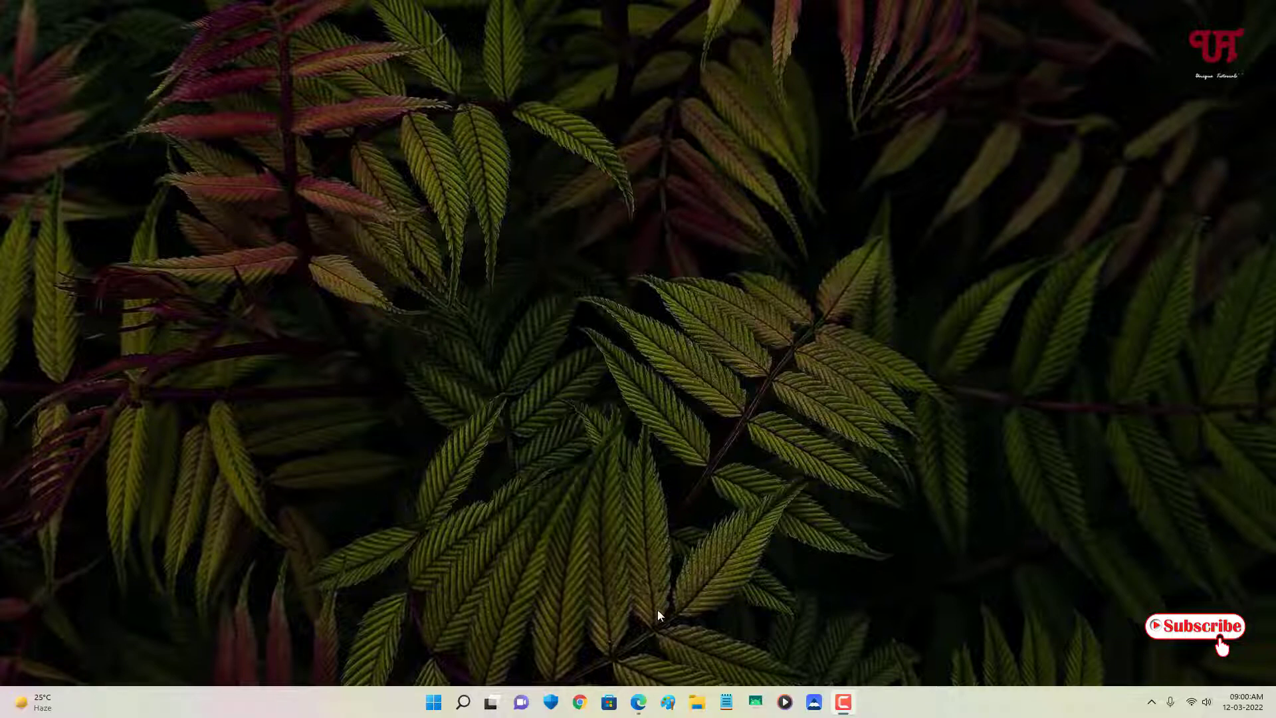
- Reach the NirSoft Volumouse v2.03 page from the Google results for 'volumouse'
click(638, 702)
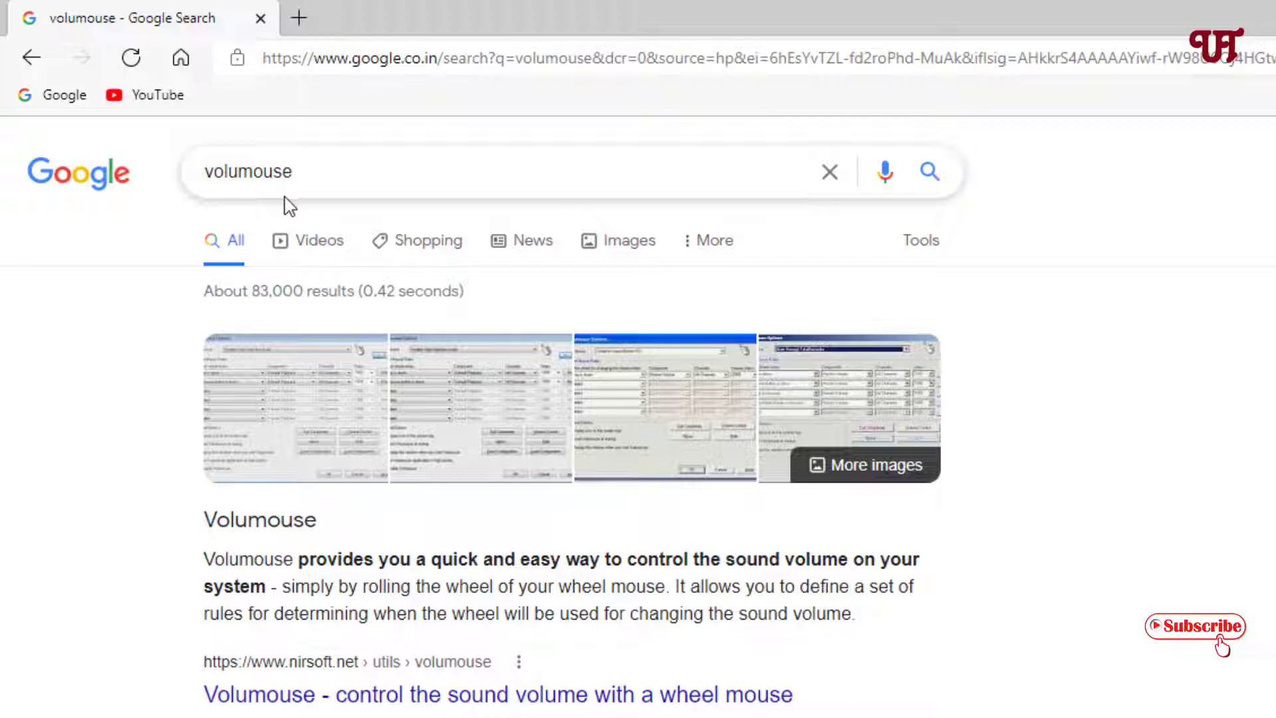
click(390, 695)
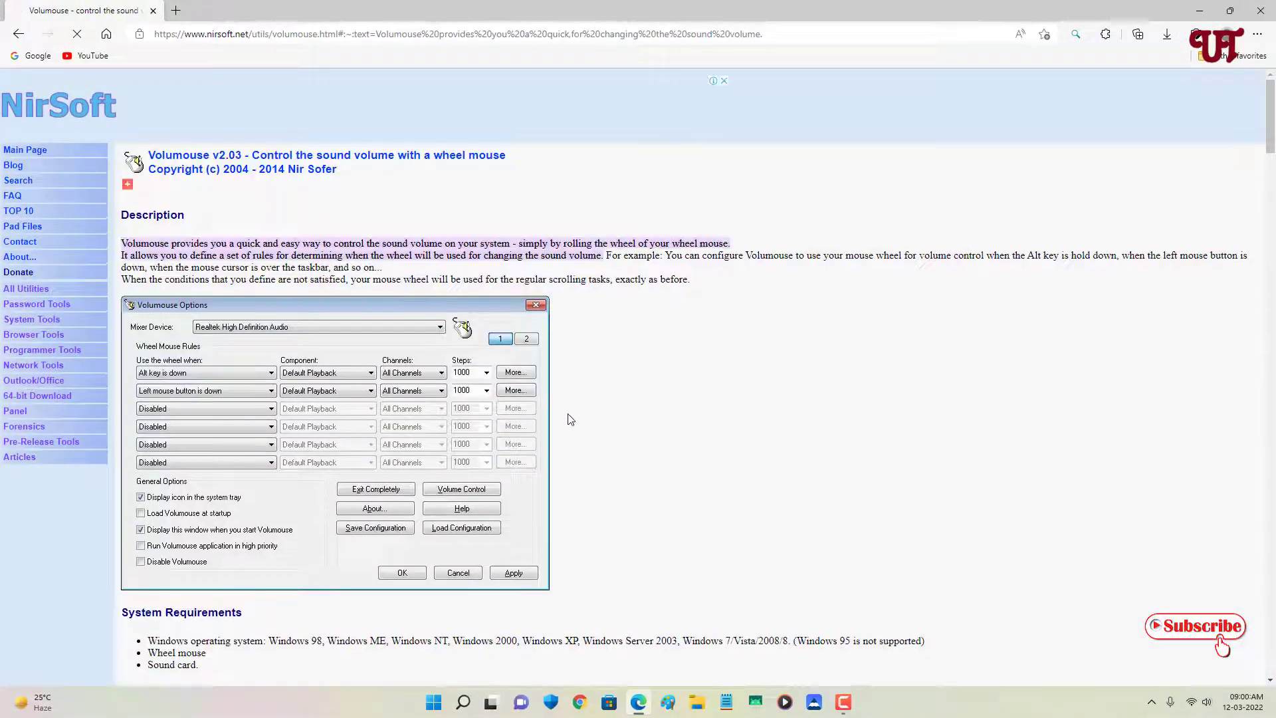
scroll(570, 419, down, 1)
scroll(569, 419, down, 2)
scroll(570, 419, down, 4)
scroll(570, 419, down, 4)
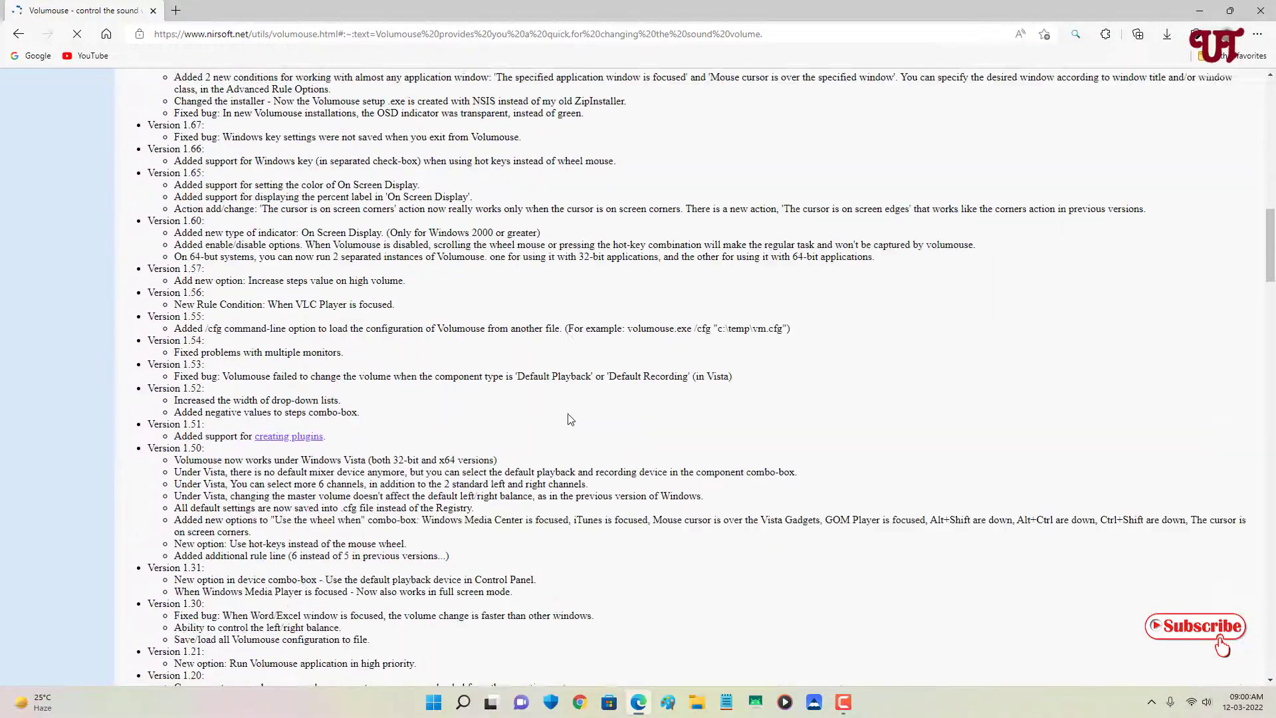
scroll(570, 419, down, 4)
scroll(570, 421, down, 4)
scroll(569, 420, down, 4)
scroll(570, 420, down, 5)
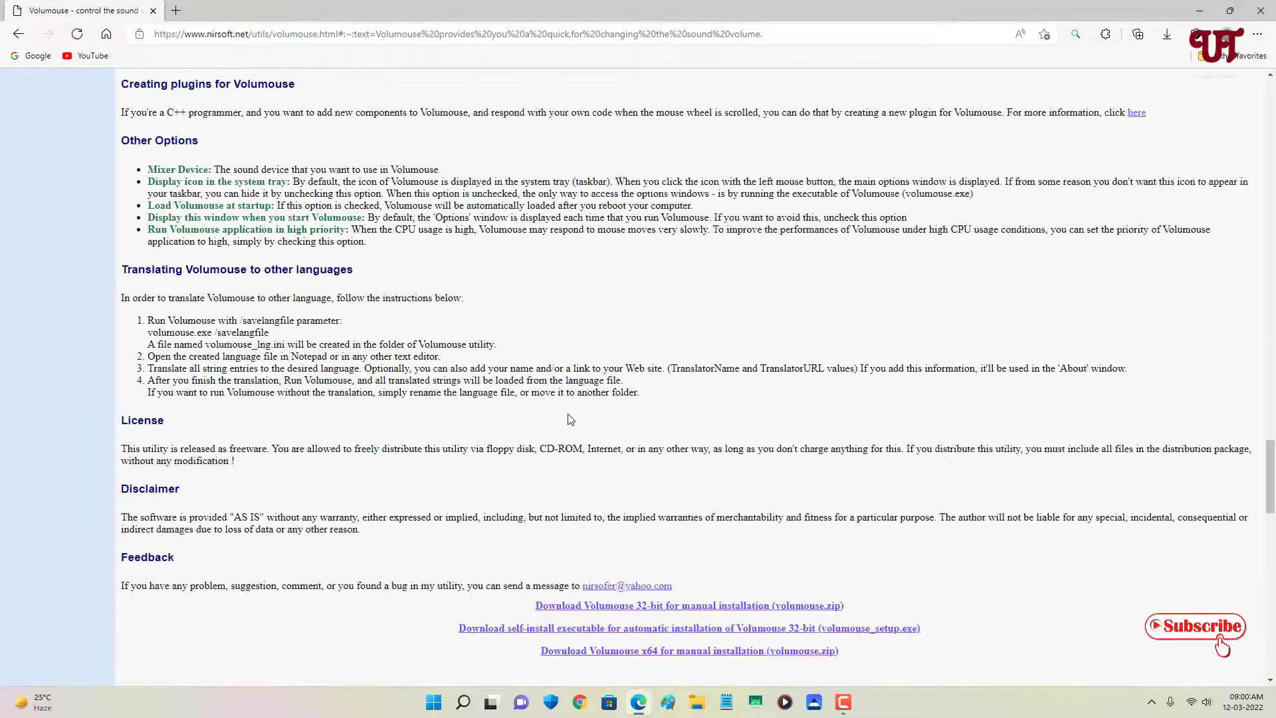
scroll(558, 419, down, 2)
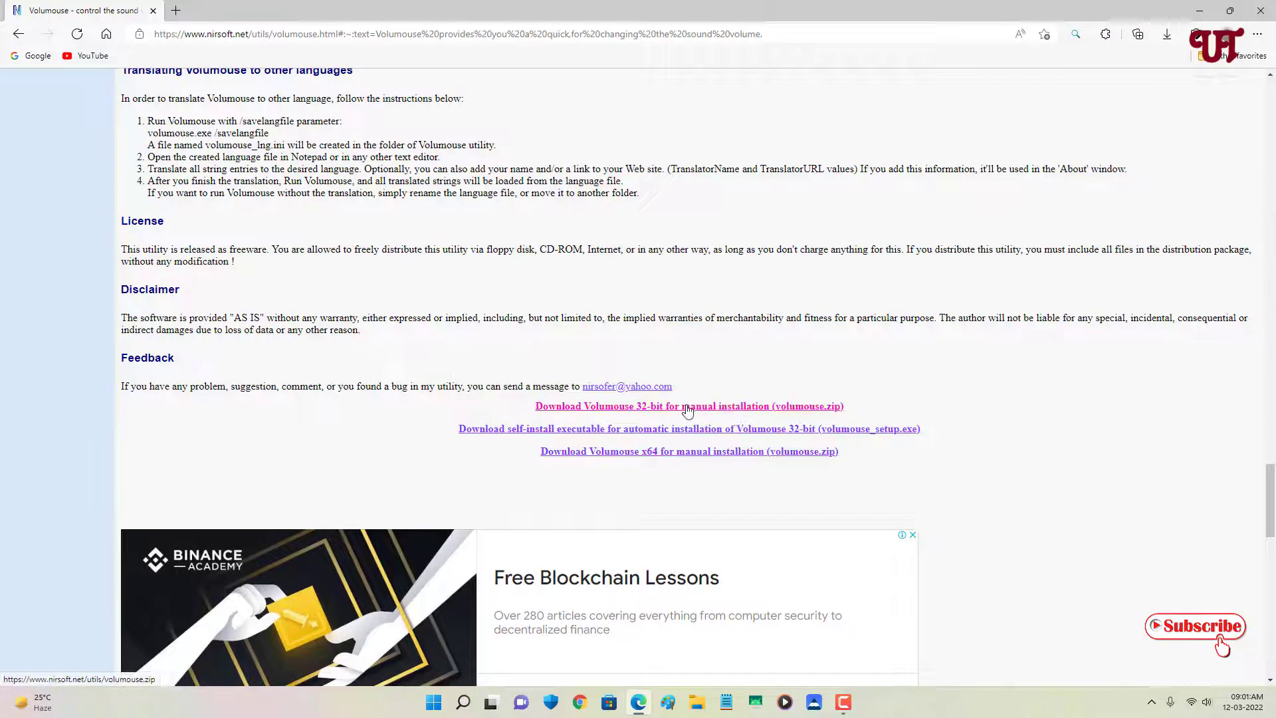
- Download volumouse-x64.zip and show it in the Downloads folder, closing Edge
click(657, 452)
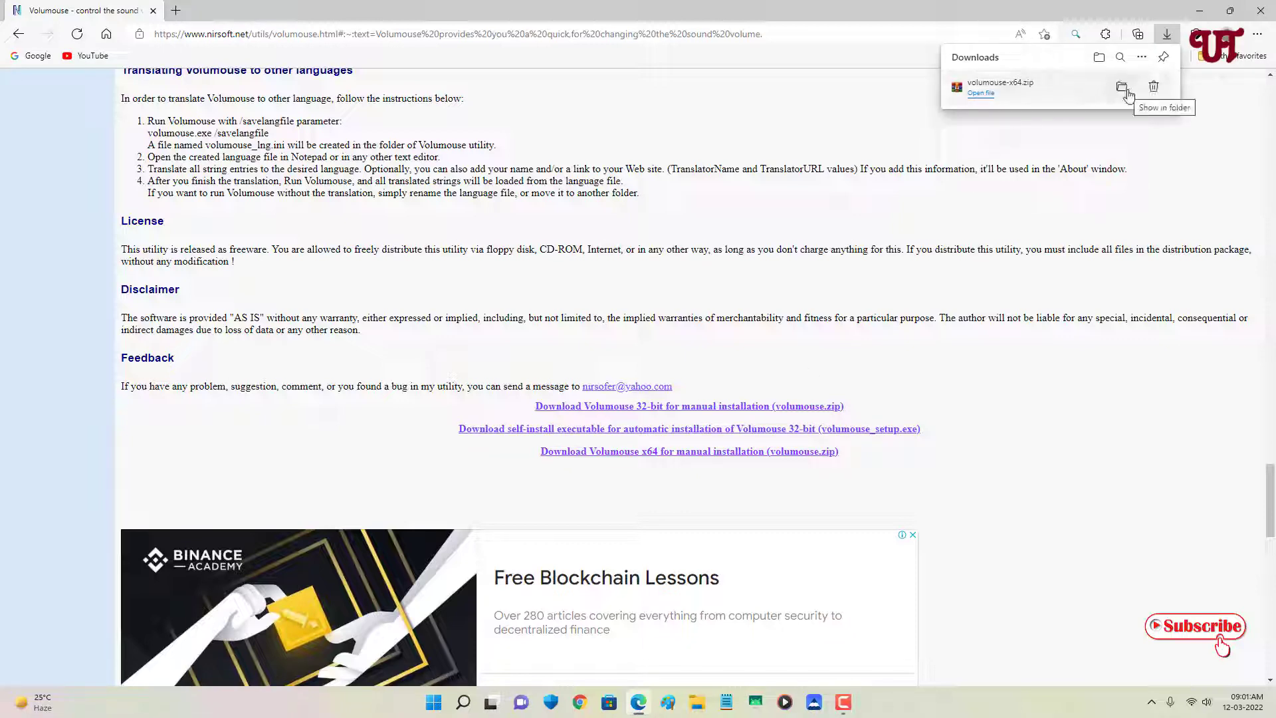
click(1124, 87)
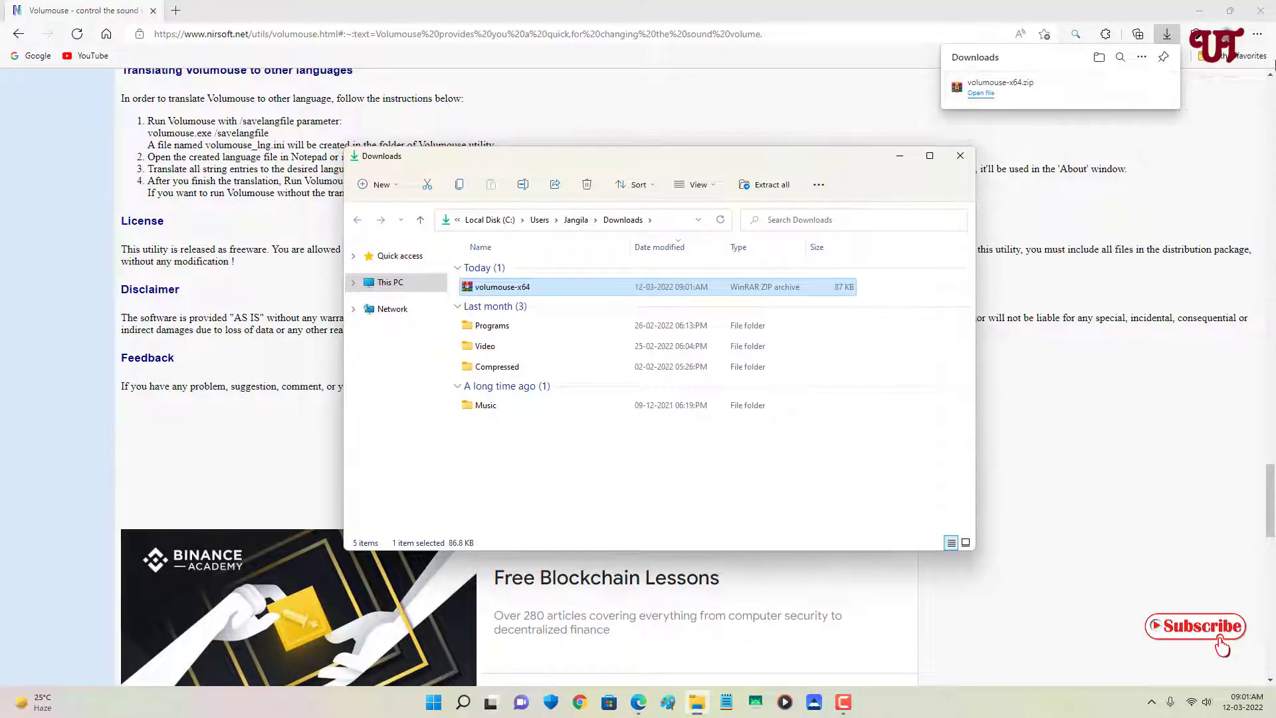
click(1263, 12)
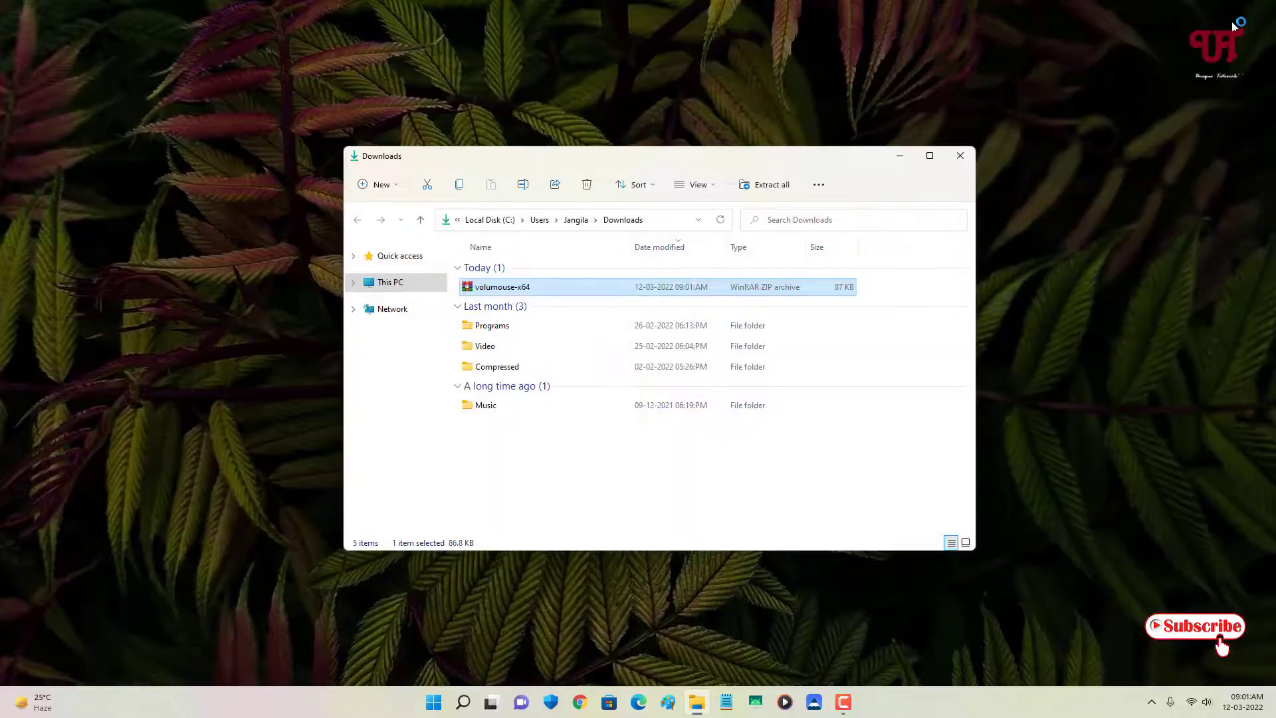
- Extract the volumouse-x64.zip archive with WinRAR into a volumouse-x64 folder in Downloads
double_click(506, 291)
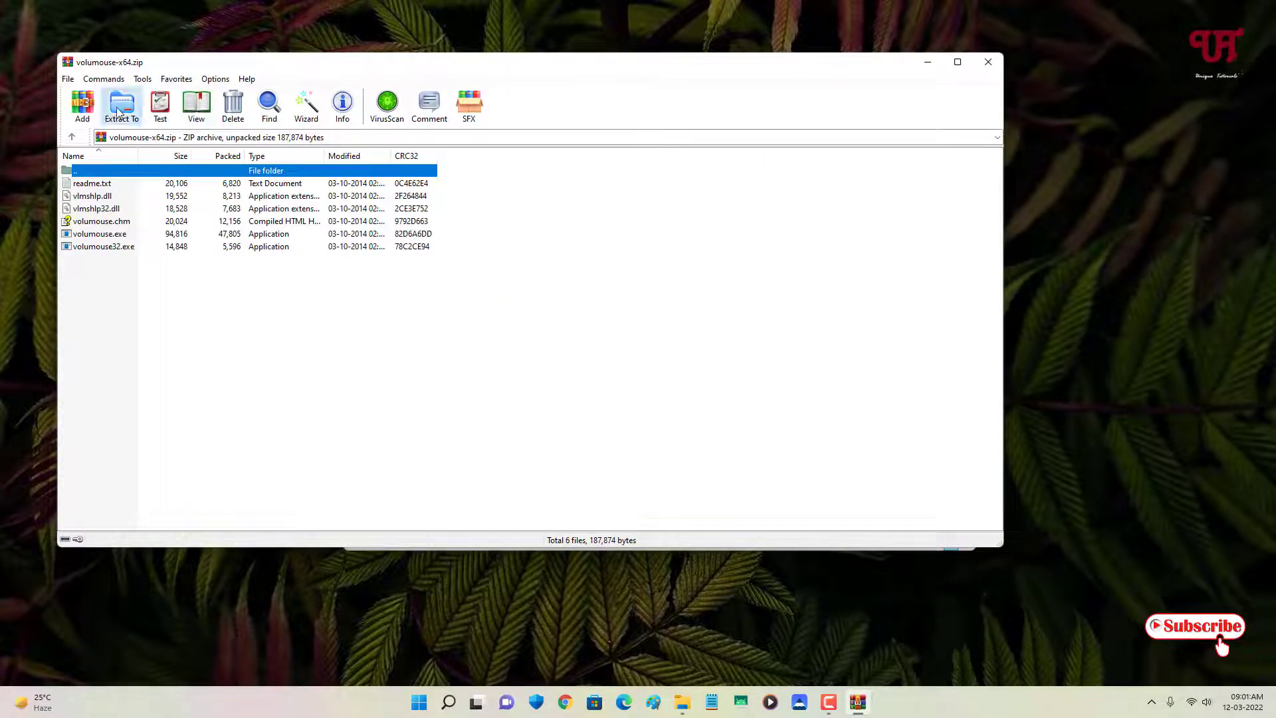
click(118, 112)
click(574, 445)
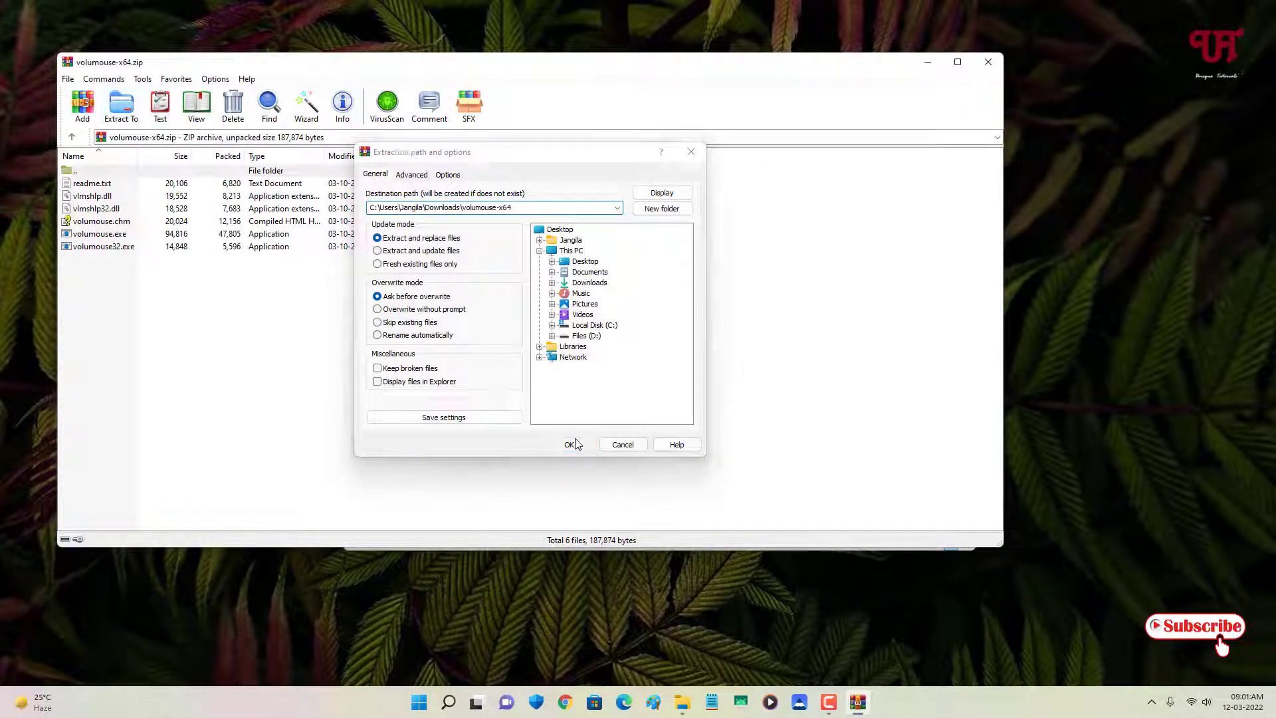
- Close WinRAR and select volumouse.exe inside the extracted volumouse-x64 folder
click(988, 63)
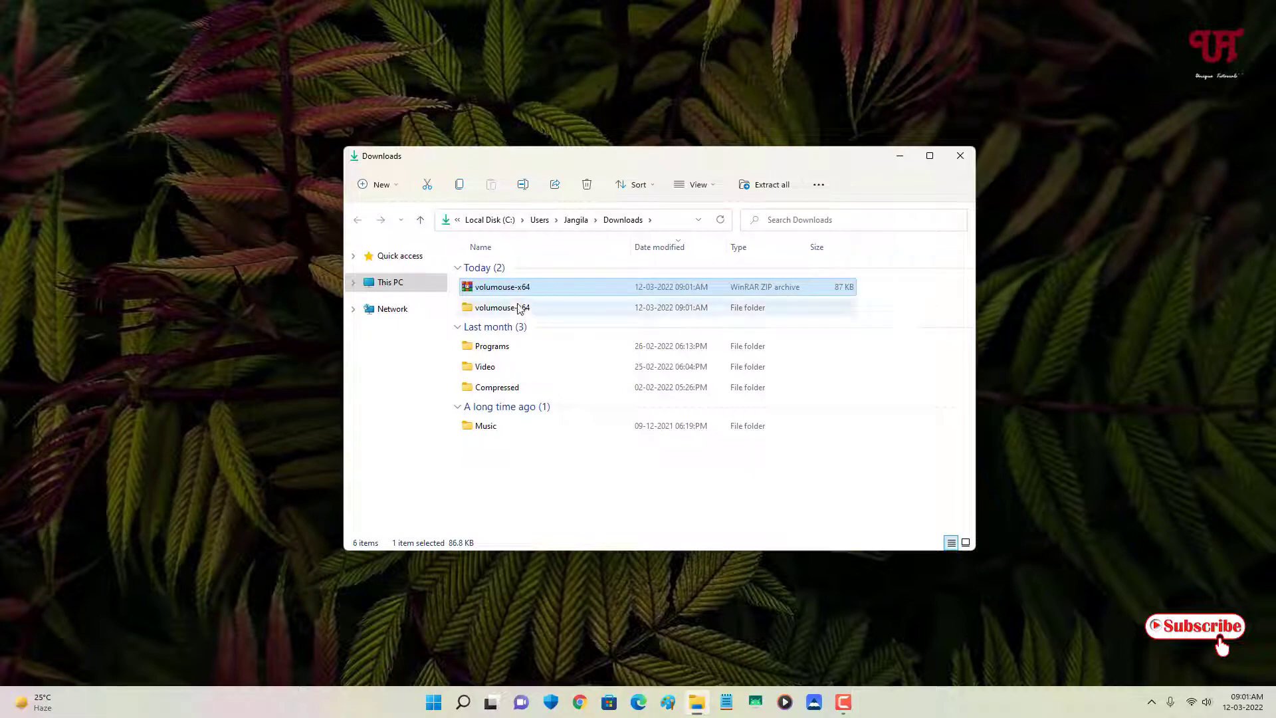
double_click(519, 310)
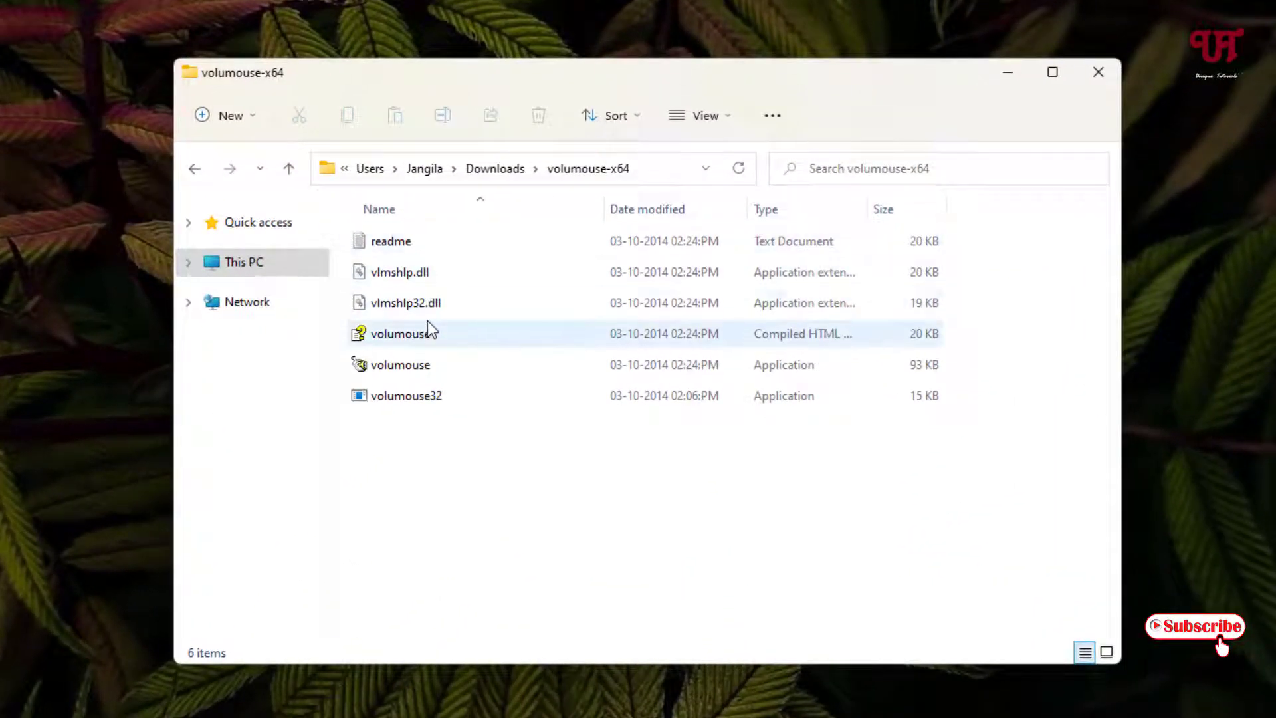
click(411, 369)
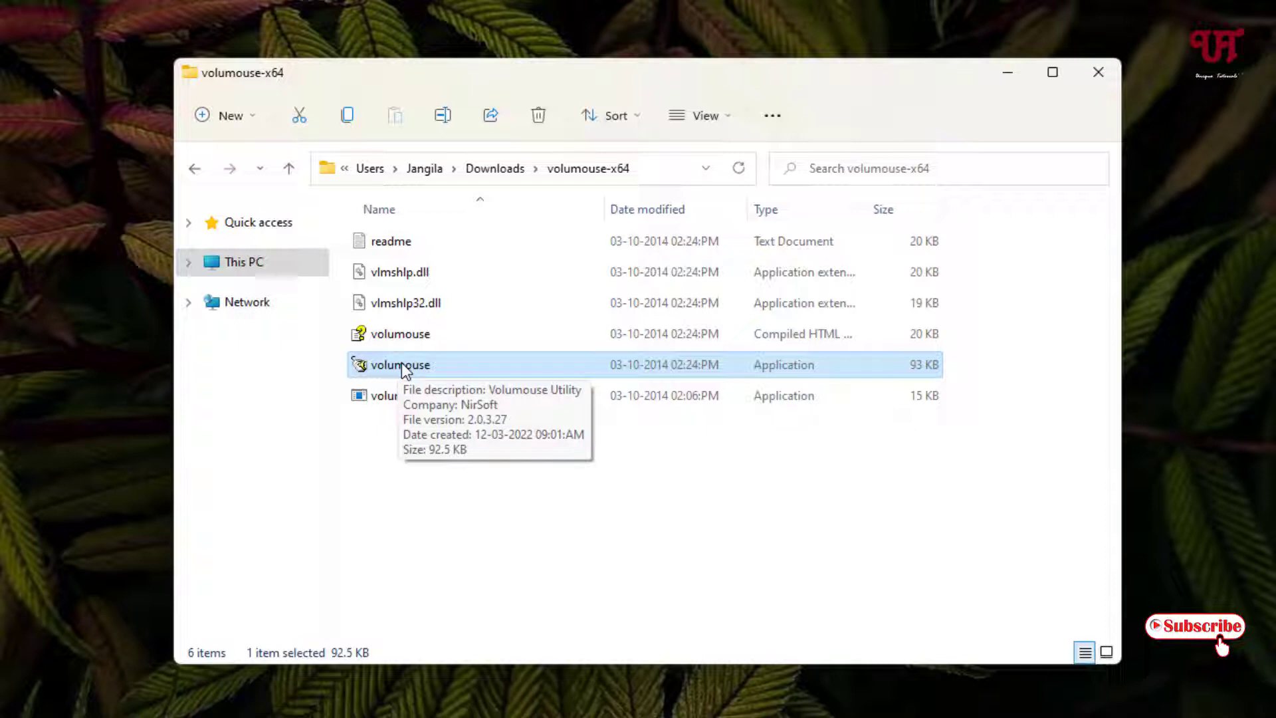
- Launch volumouse.exe and look over the available mixer devices without changing H1
double_click(401, 364)
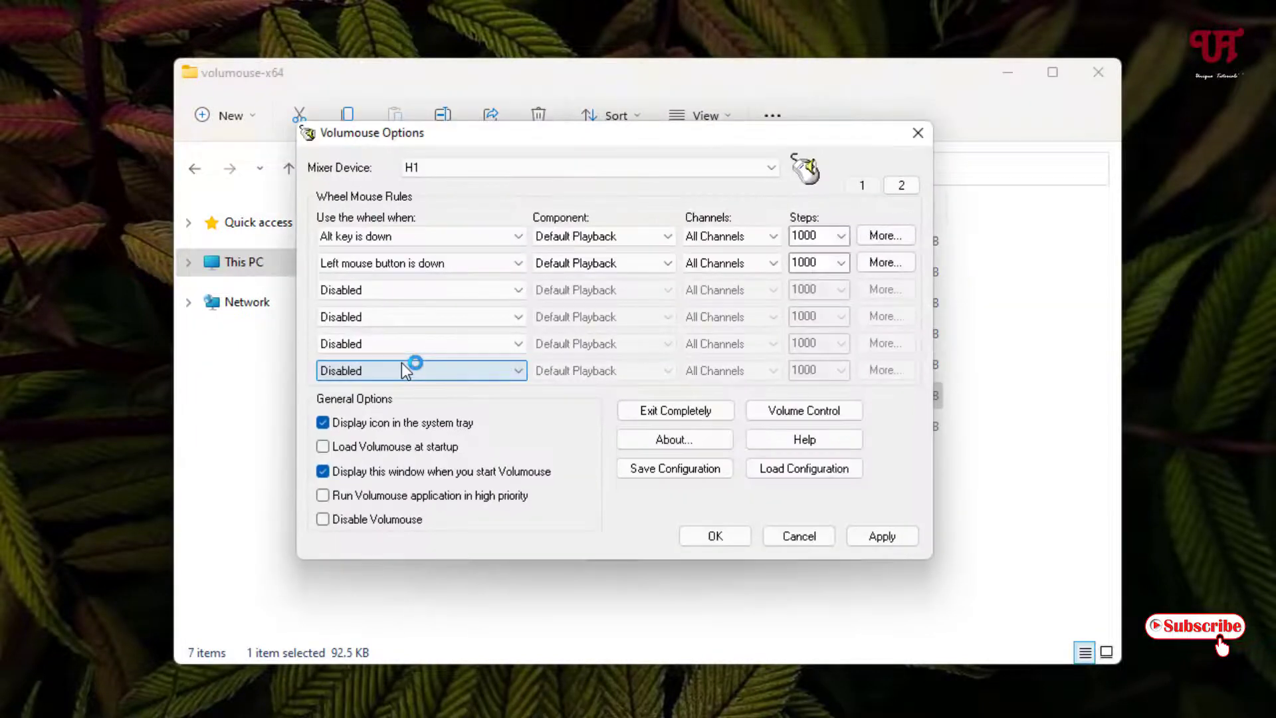
click(1010, 82)
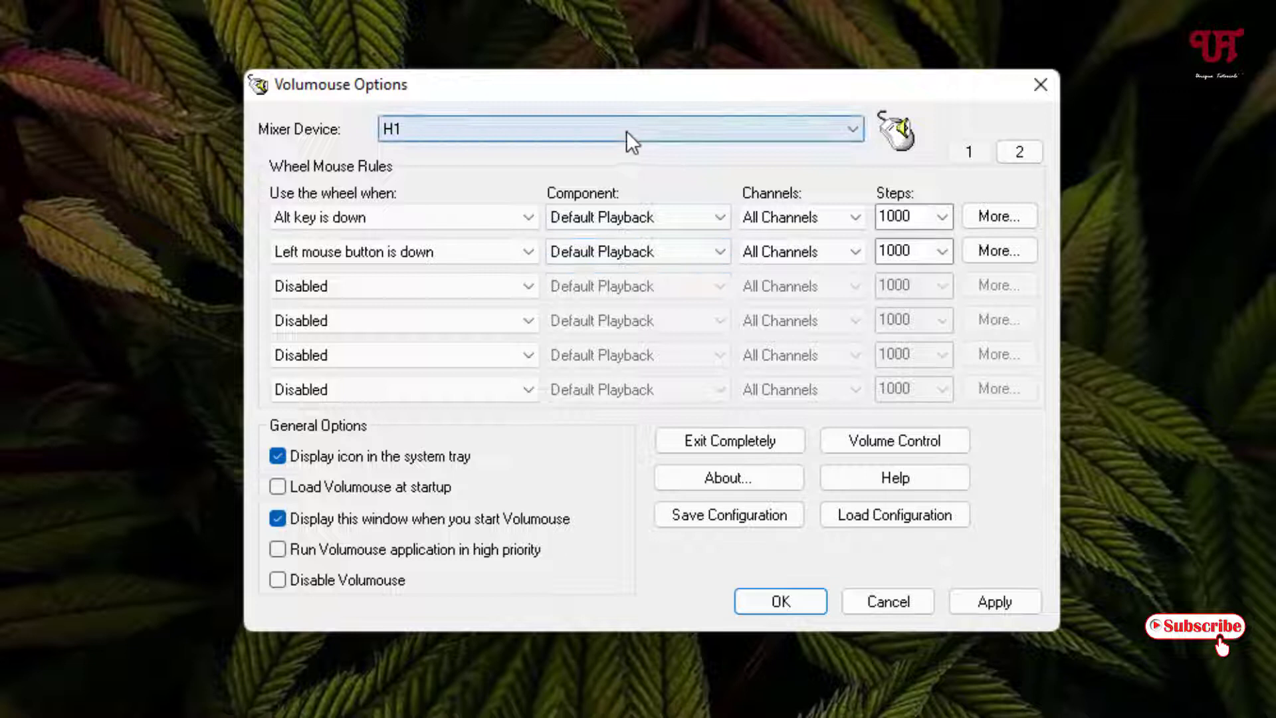
click(566, 129)
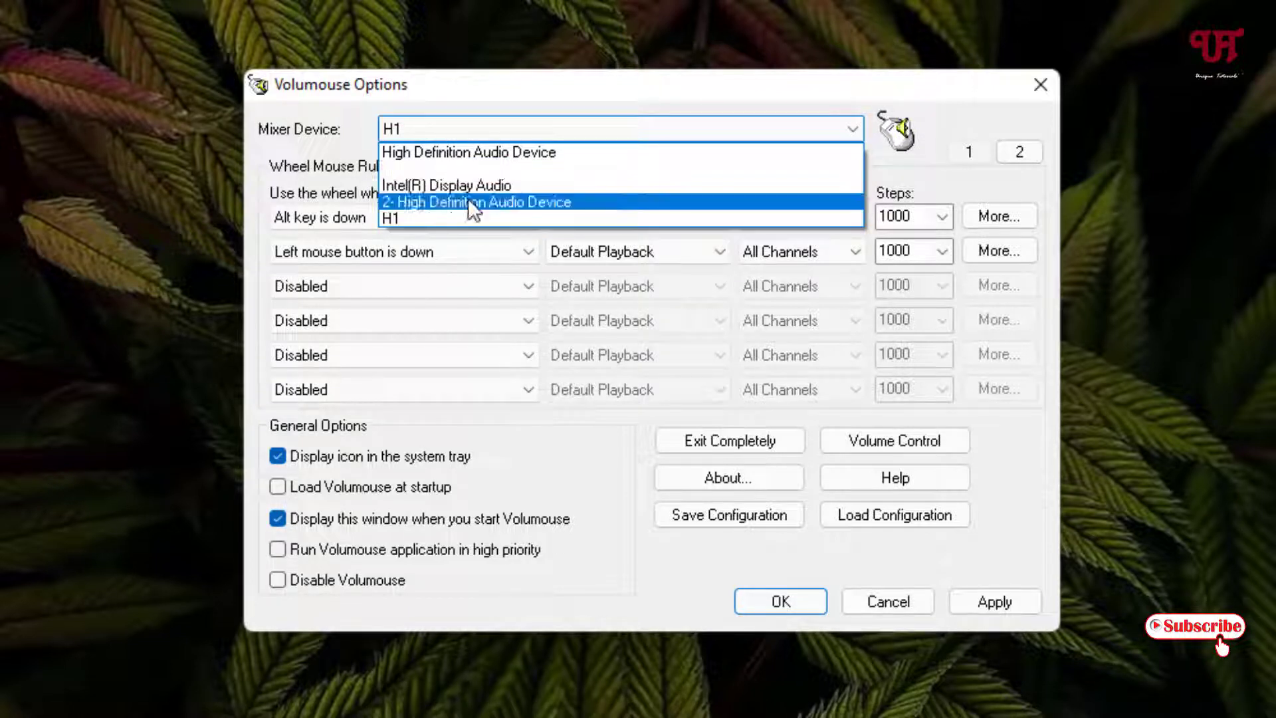
click(687, 82)
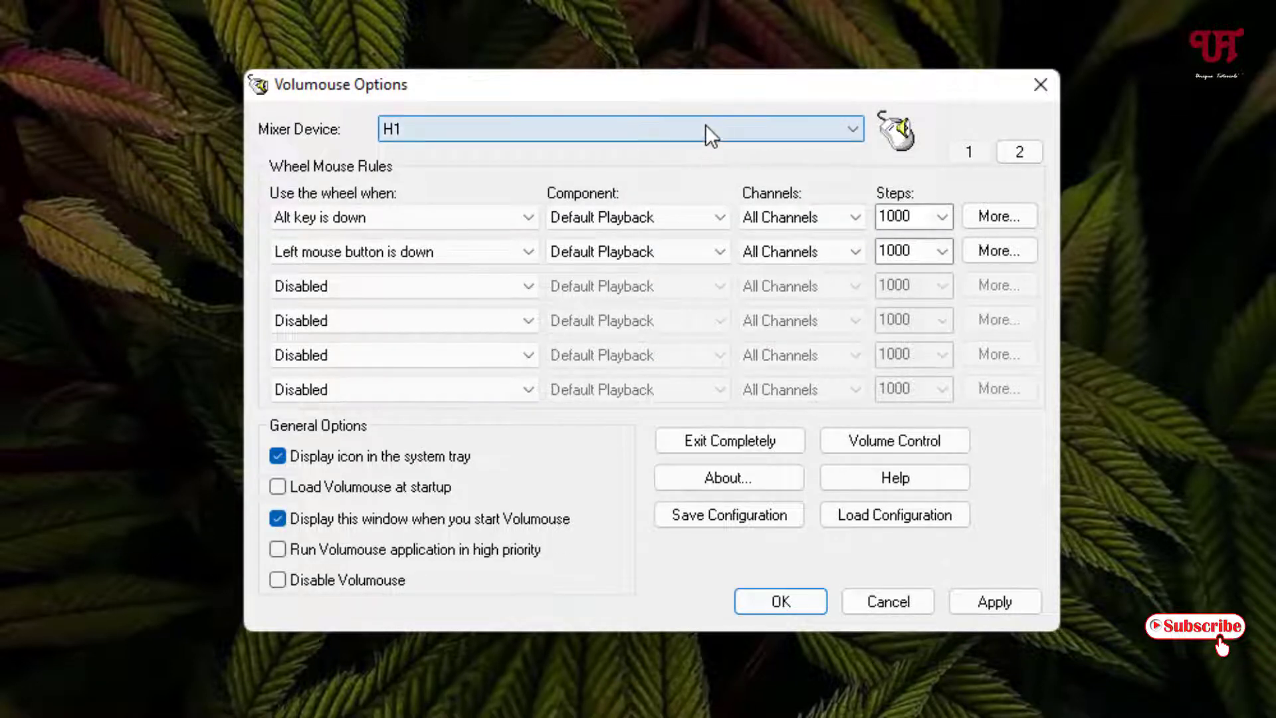
- Make High Definition Audio Device the mixer device and apply the change
click(560, 133)
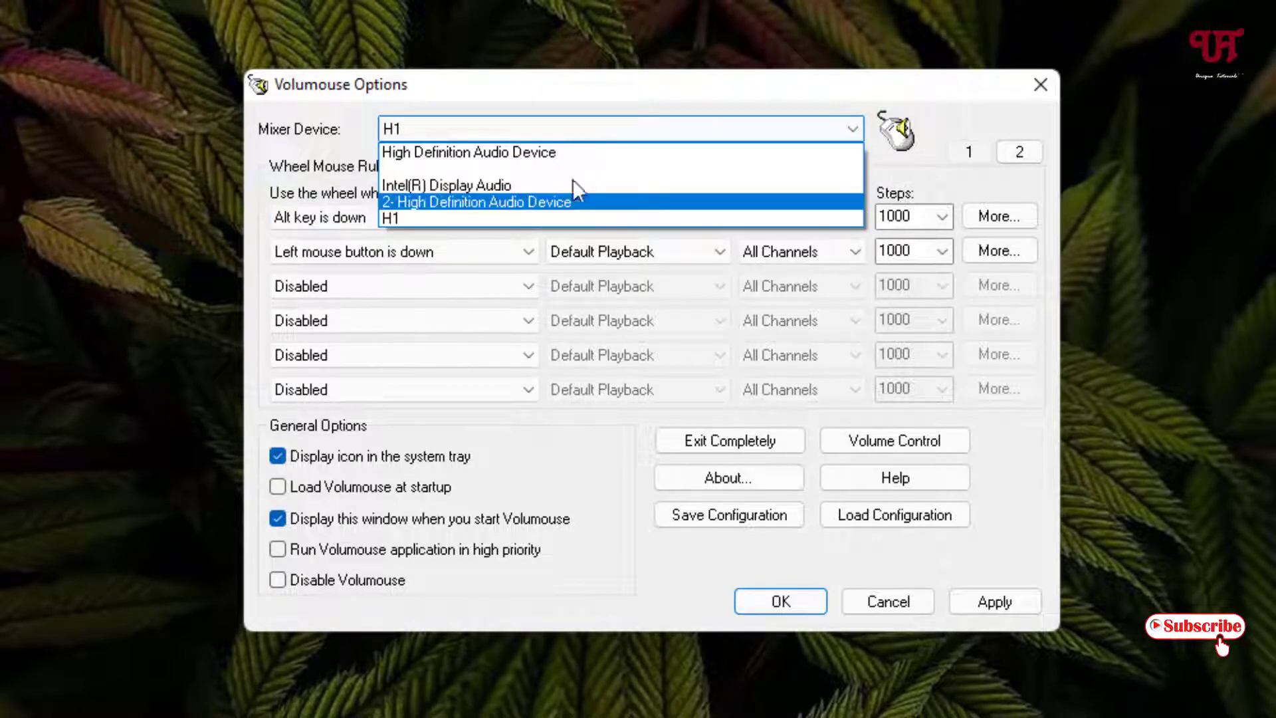
click(532, 155)
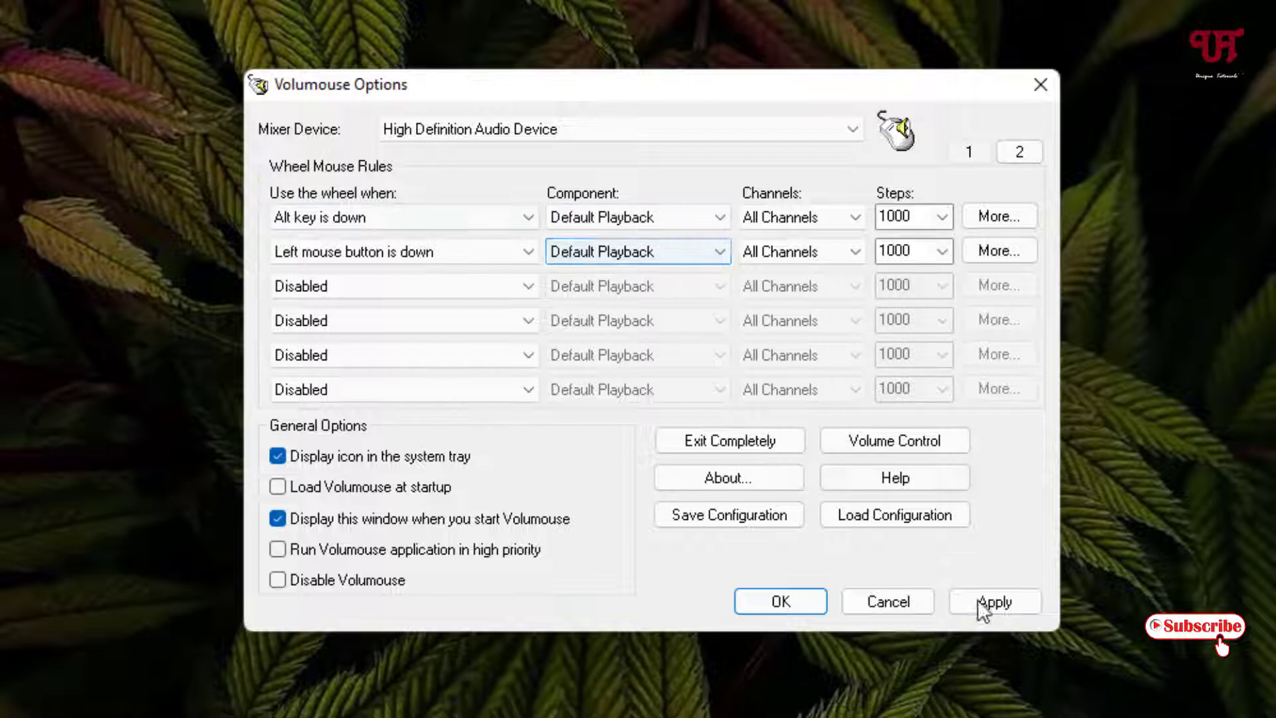
click(1013, 600)
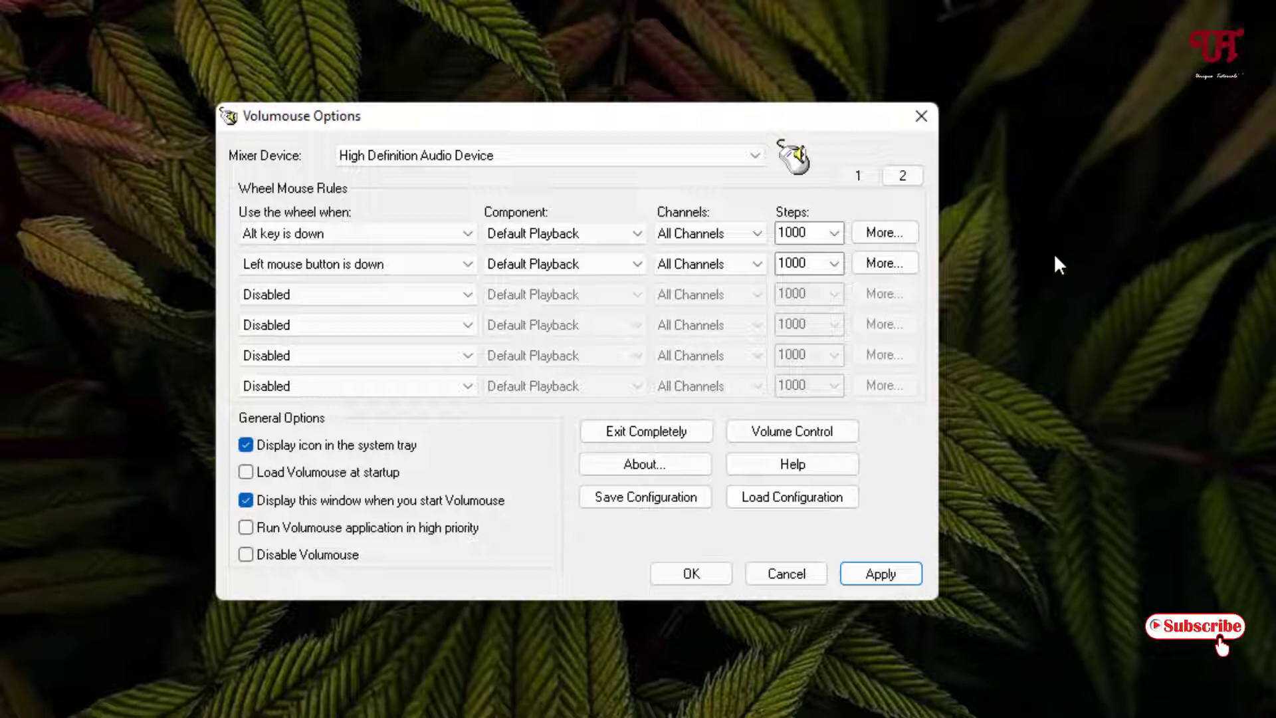
key(alt)
scroll(1055, 257, up, 2)
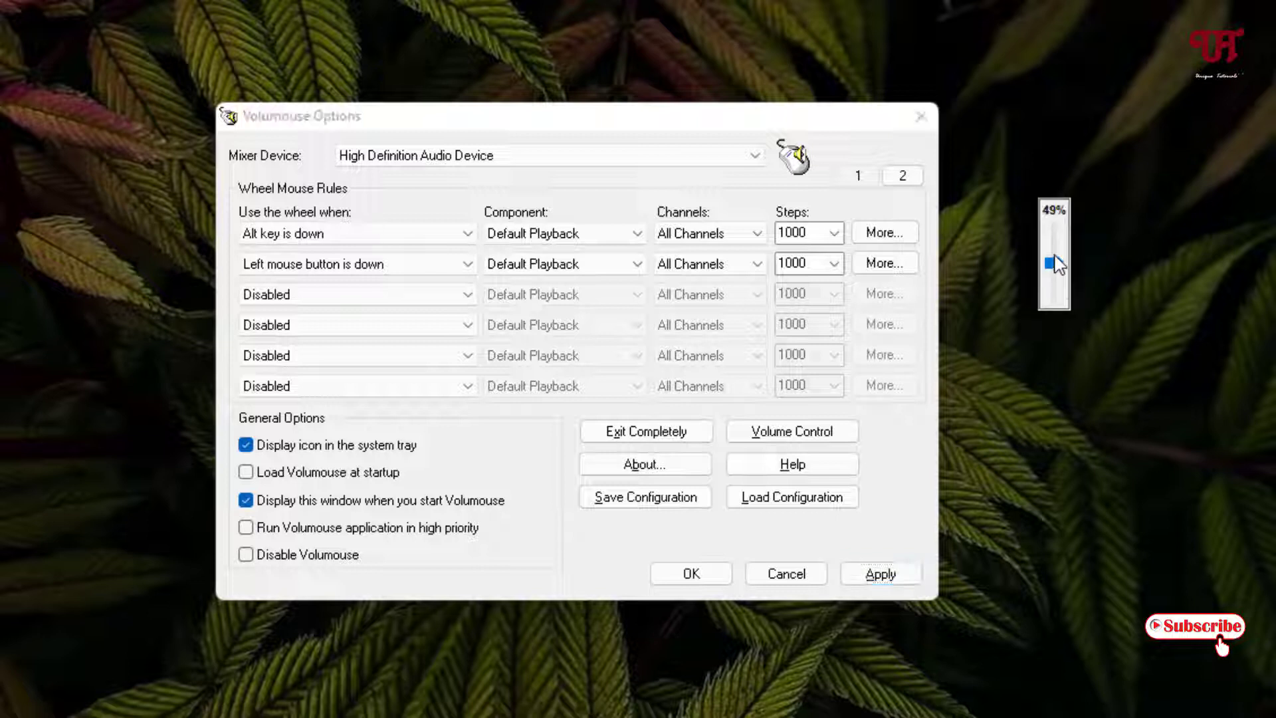
scroll(1058, 265, up, 2)
scroll(1057, 264, down, 1)
scroll(1057, 264, down, 1)
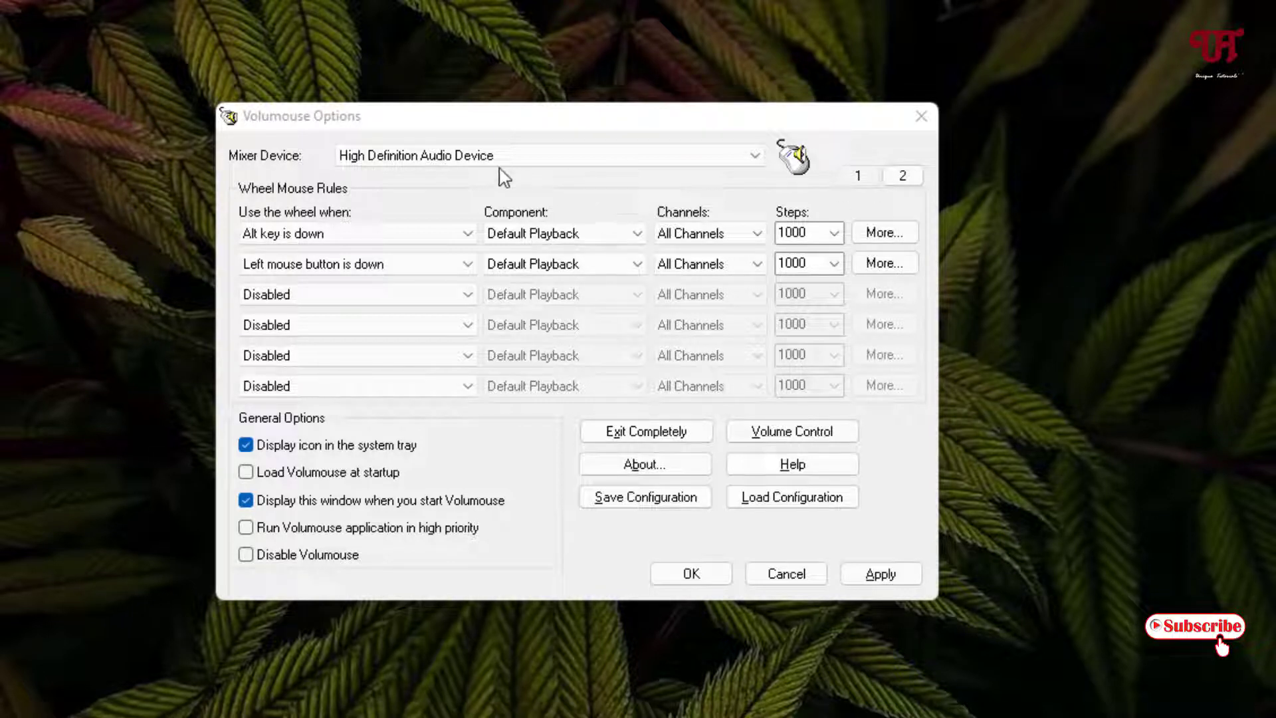
click(424, 160)
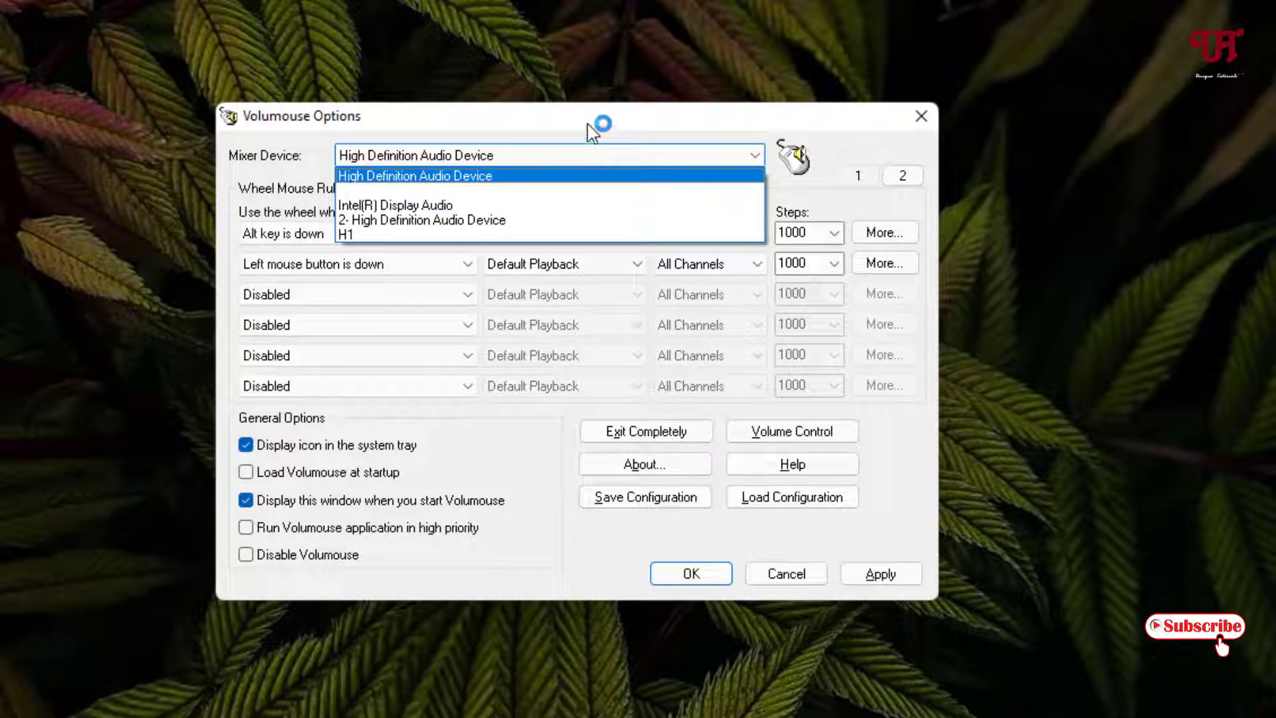
click(570, 122)
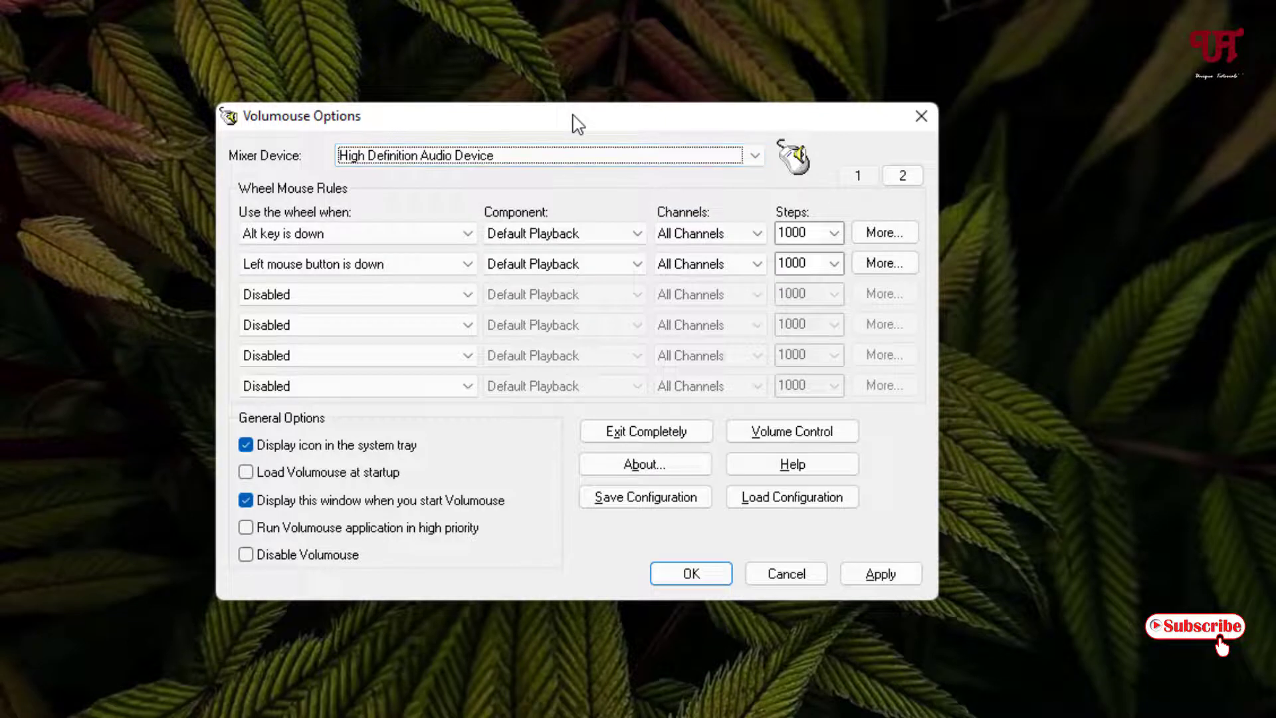
click(284, 270)
click(1023, 292)
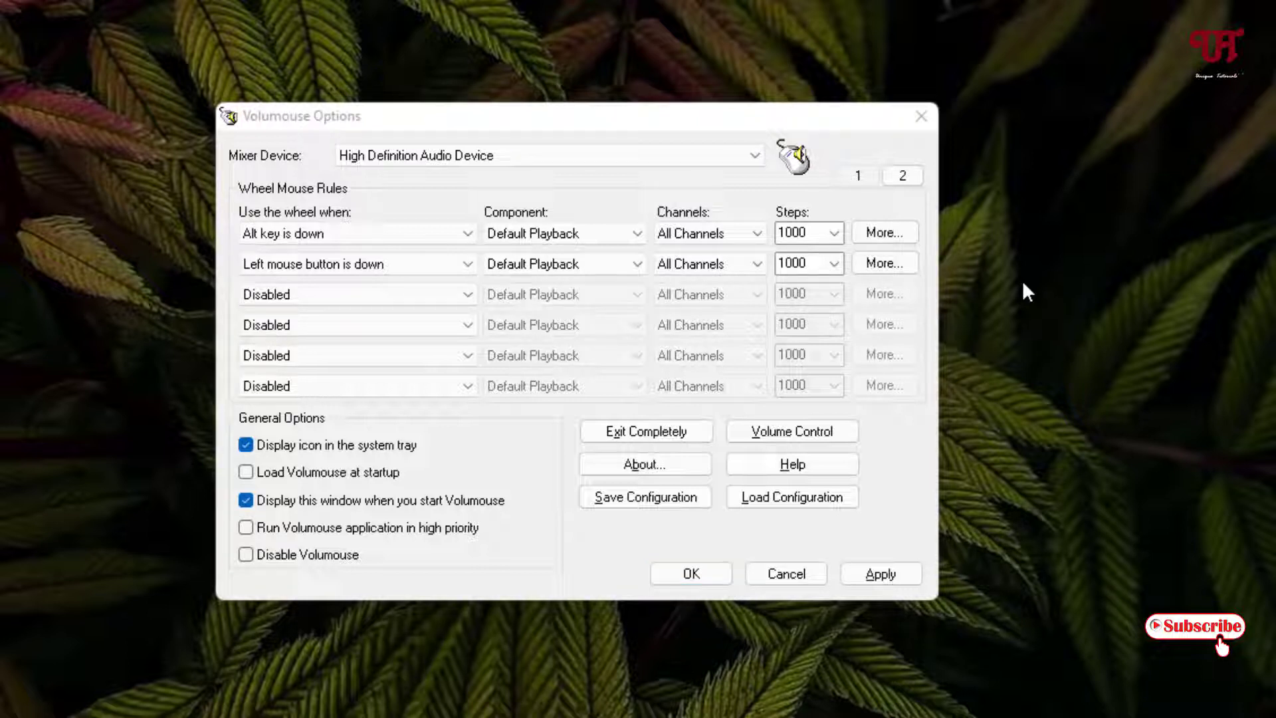
scroll(1023, 283, up, 2)
scroll(1023, 289, down, 1)
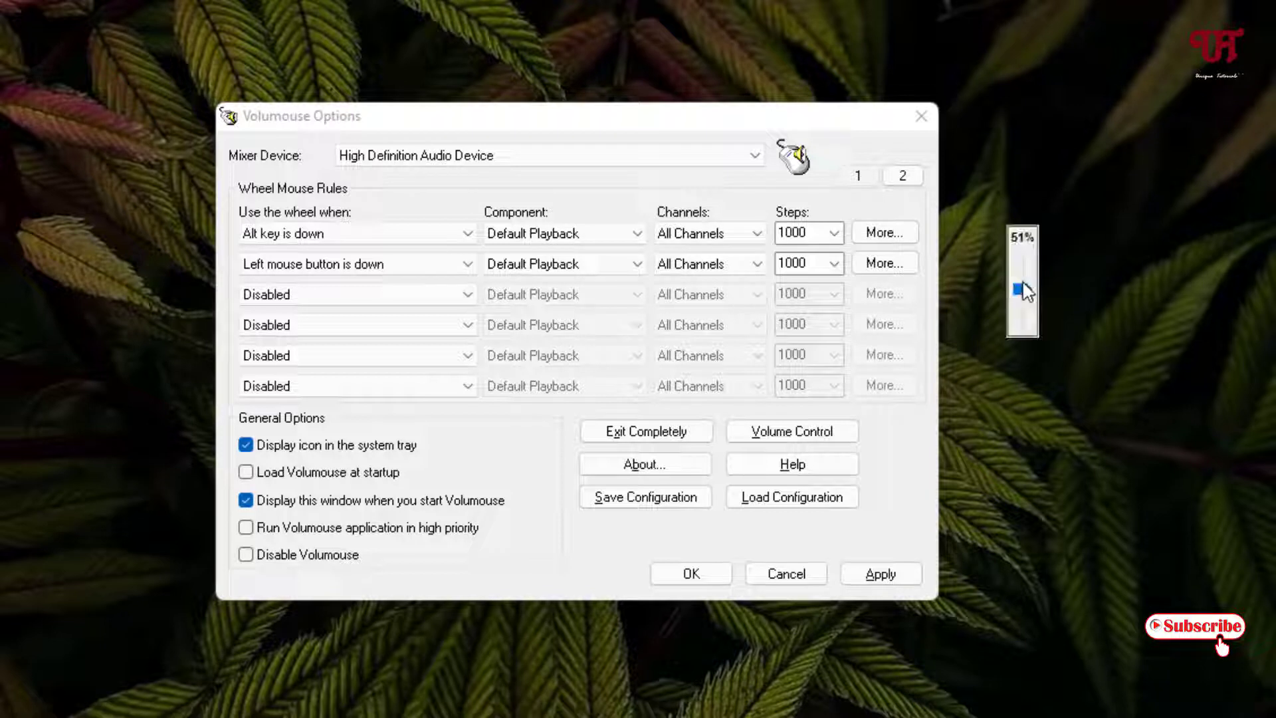
scroll(1023, 290, down, 1)
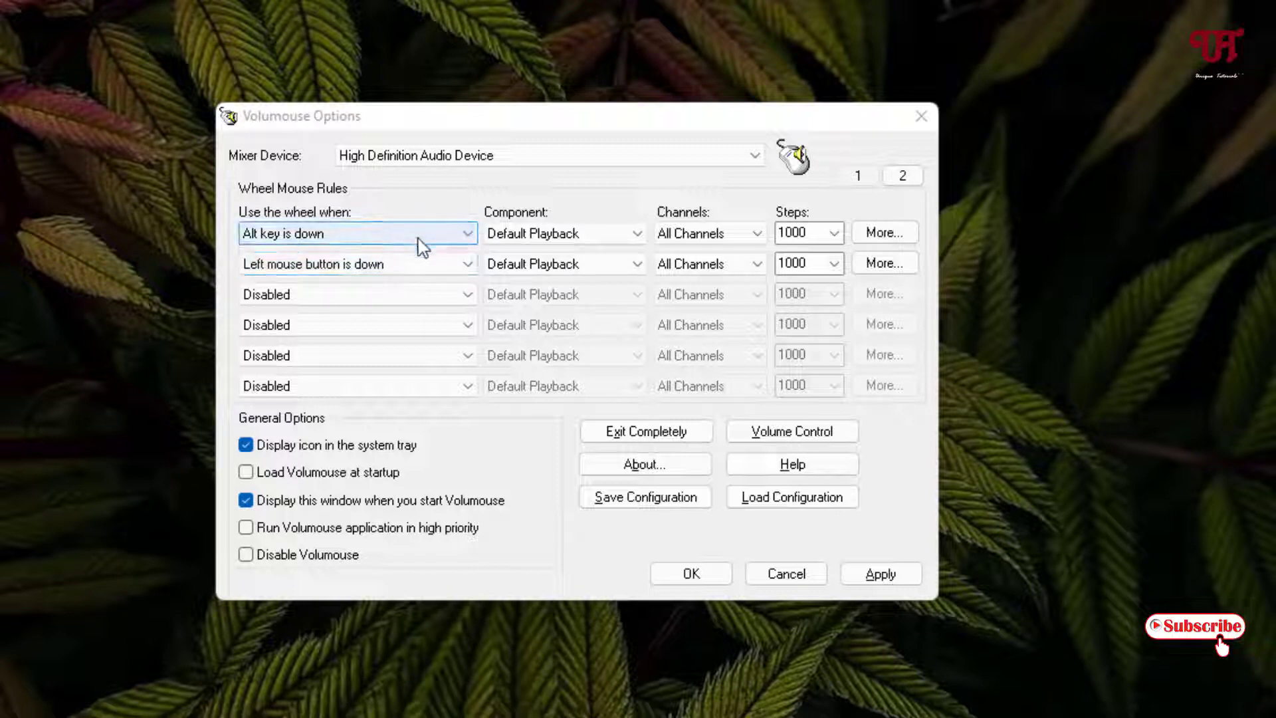
- Disable the second wheel rule, set the first to 'No button/key is pressed', and apply
click(441, 265)
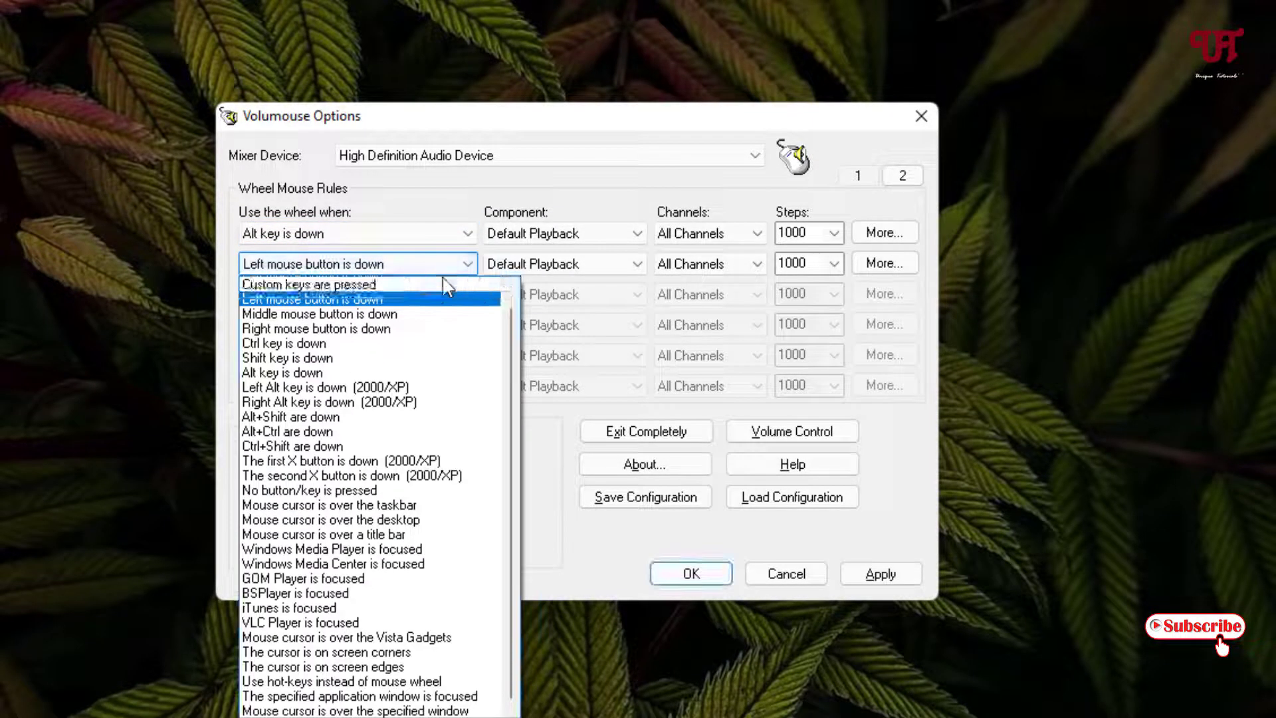
scroll(509, 330, up, 1)
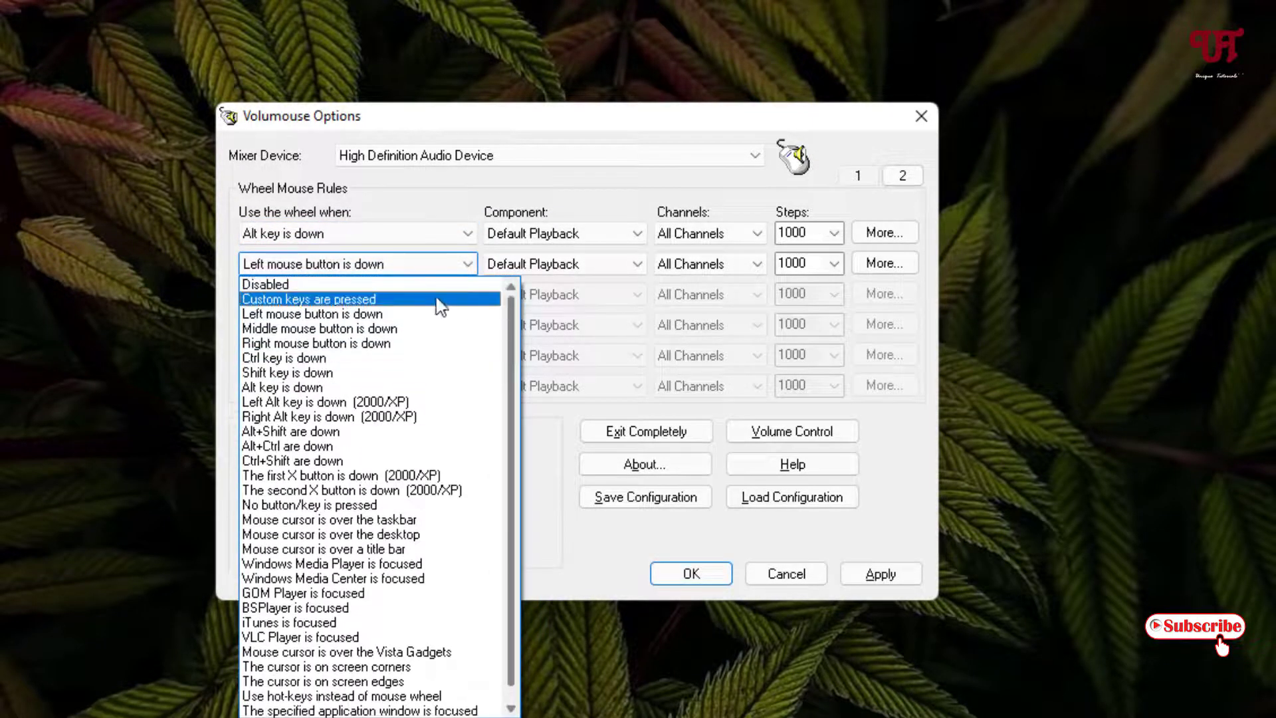
click(400, 286)
click(440, 236)
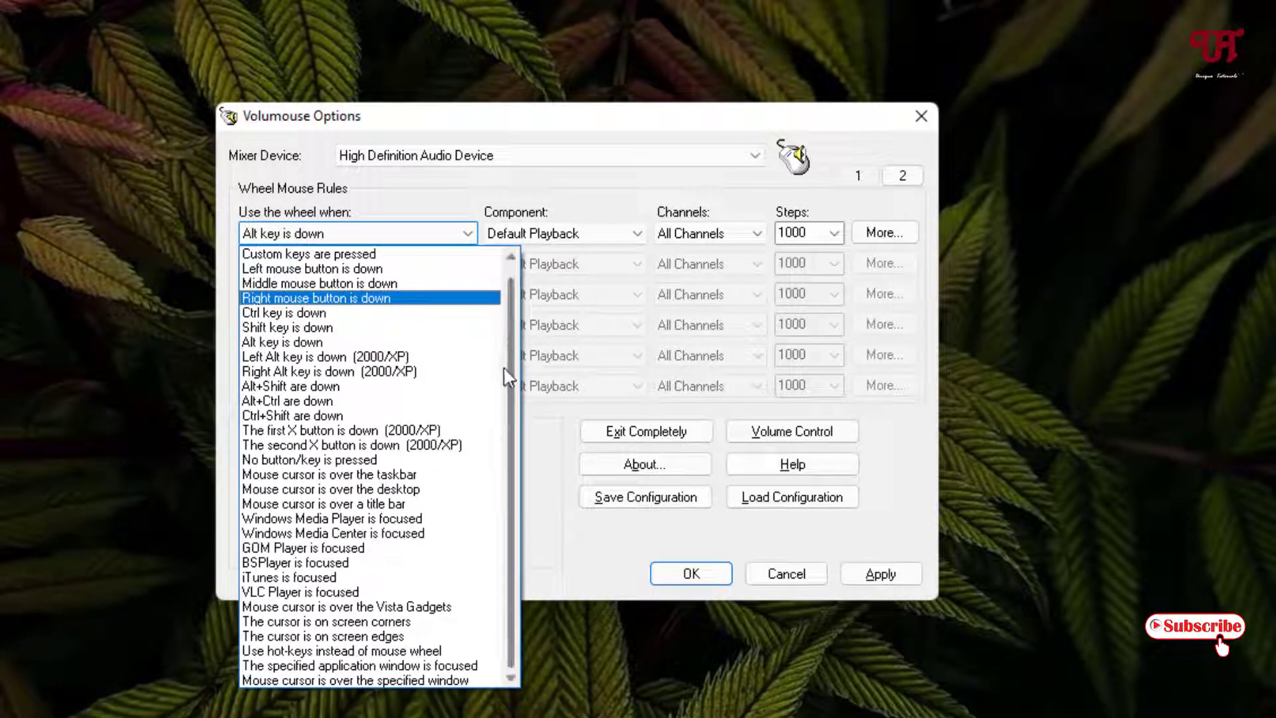
mouse_move(511, 478)
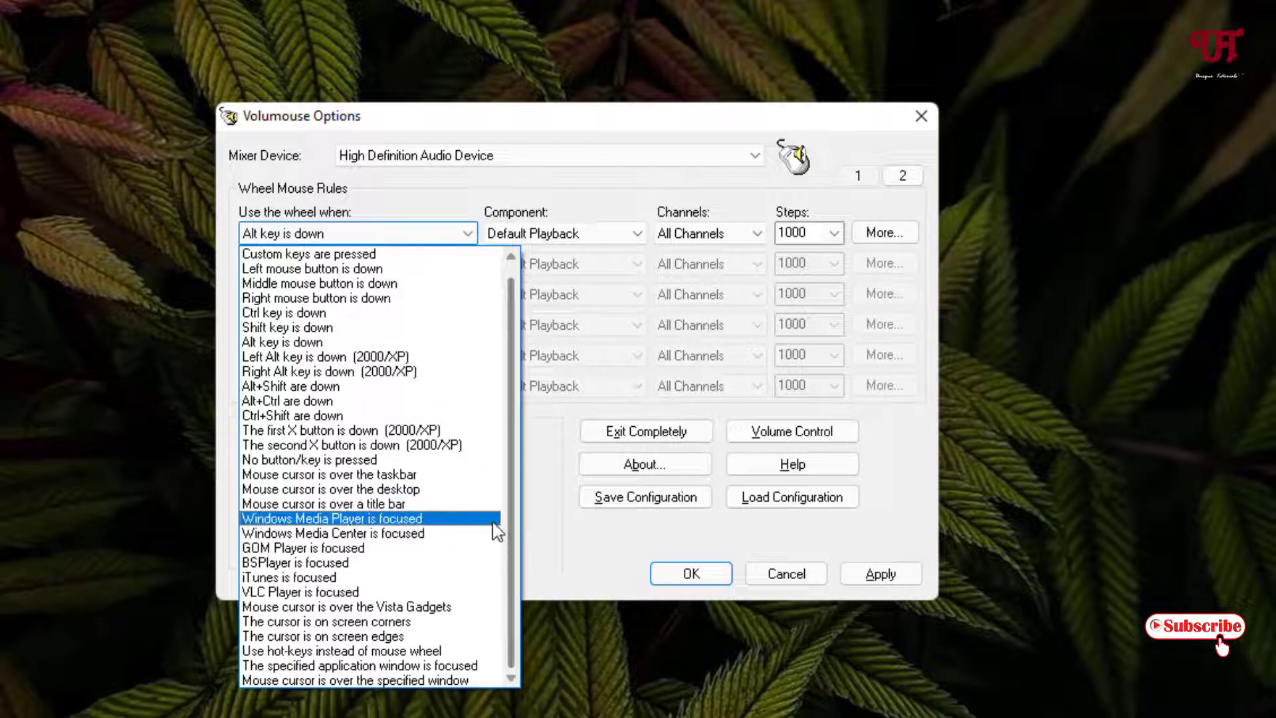
click(342, 461)
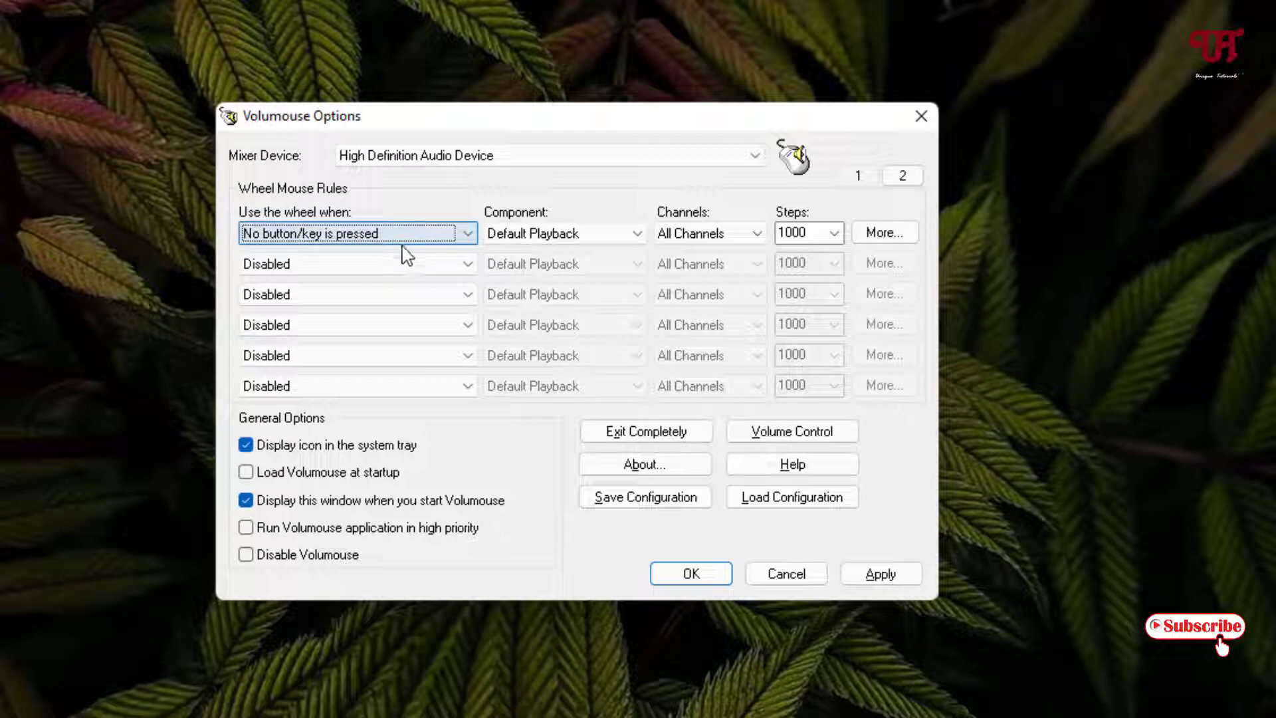
click(895, 585)
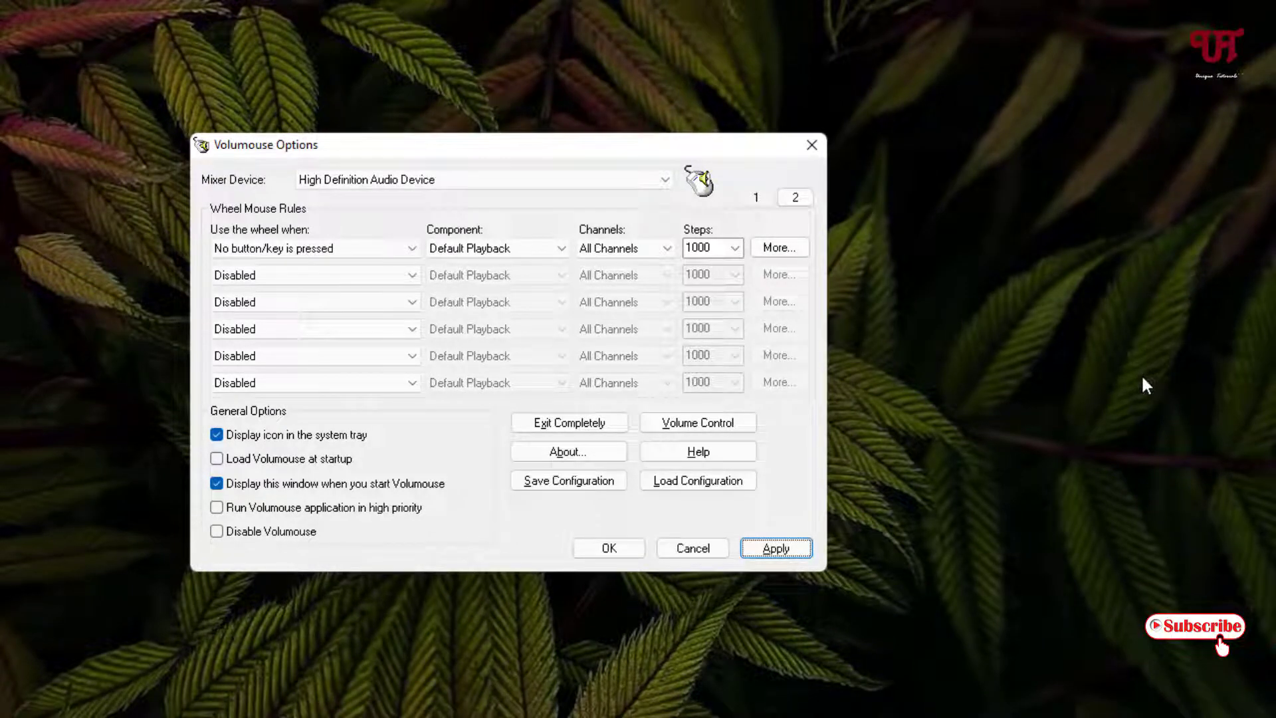
scroll(1142, 374, down, 2)
scroll(1142, 374, down, 1)
scroll(1142, 375, down, 1)
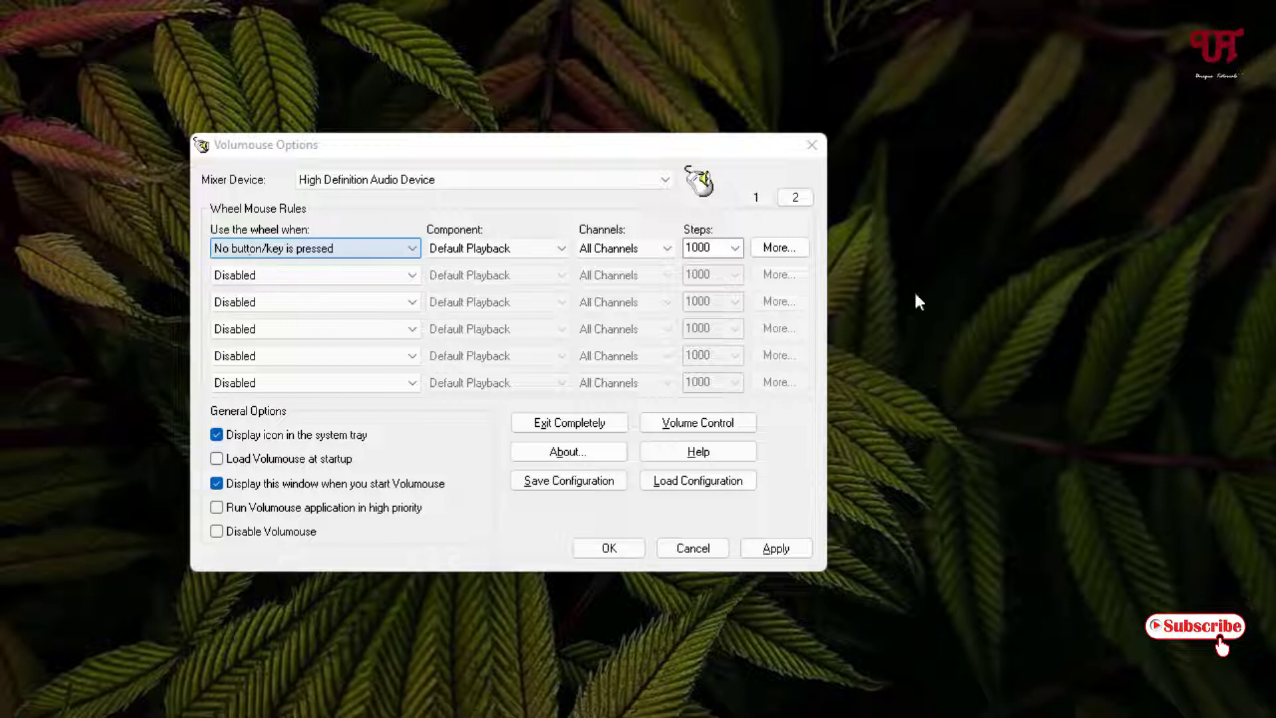
scroll(1031, 312, up, 2)
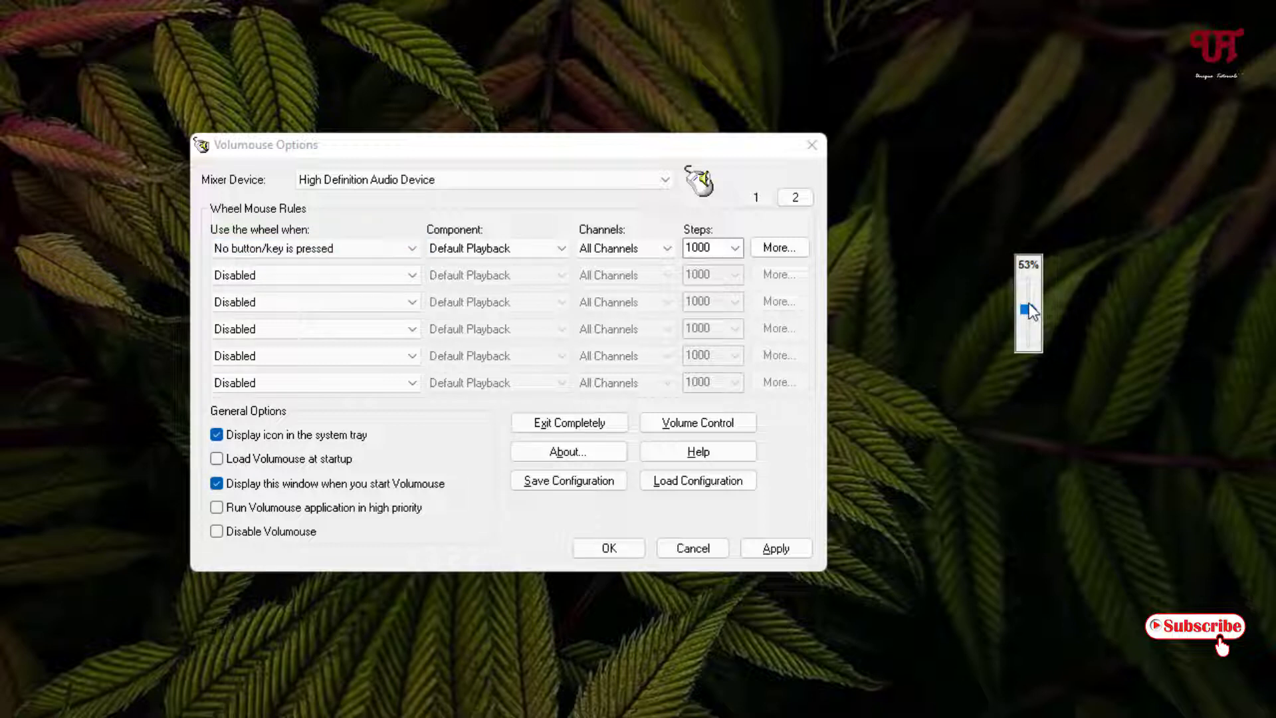
scroll(1029, 311, up, 1)
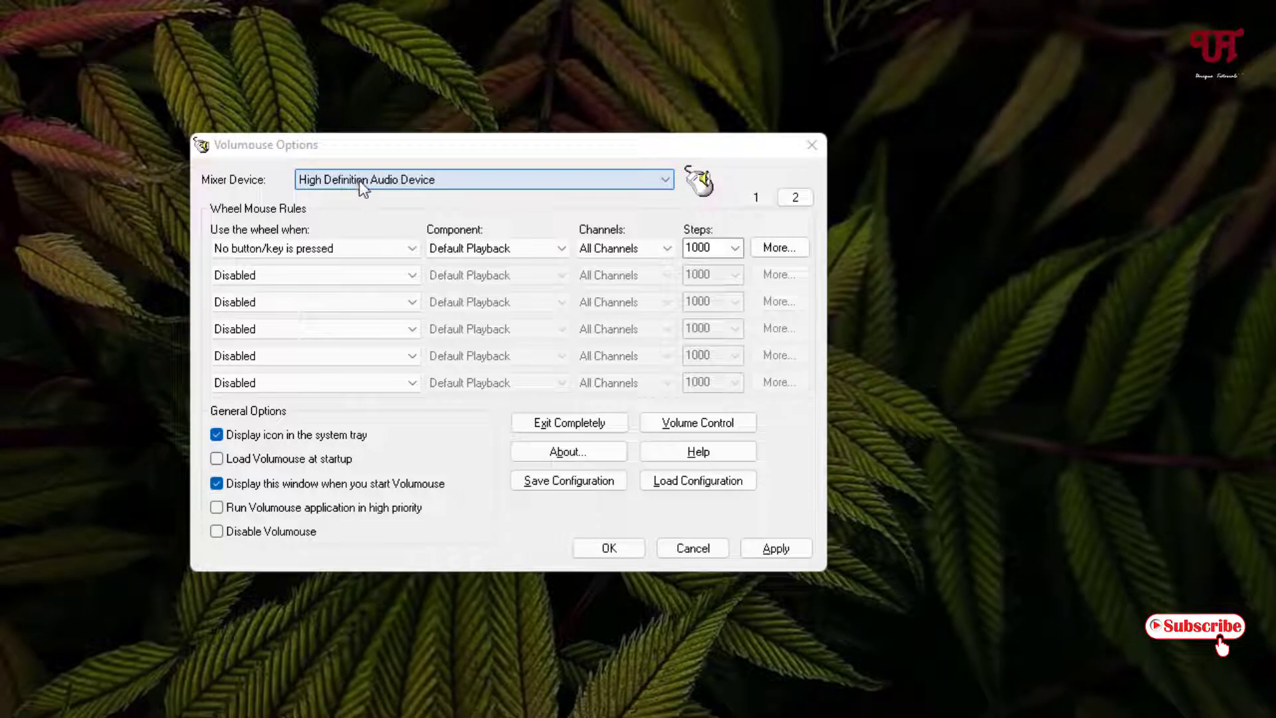
- Set the first wheel rule to Disabled, apply it, and tick 'Load Volumouse at startup'
click(365, 250)
scroll(447, 340, up, 1)
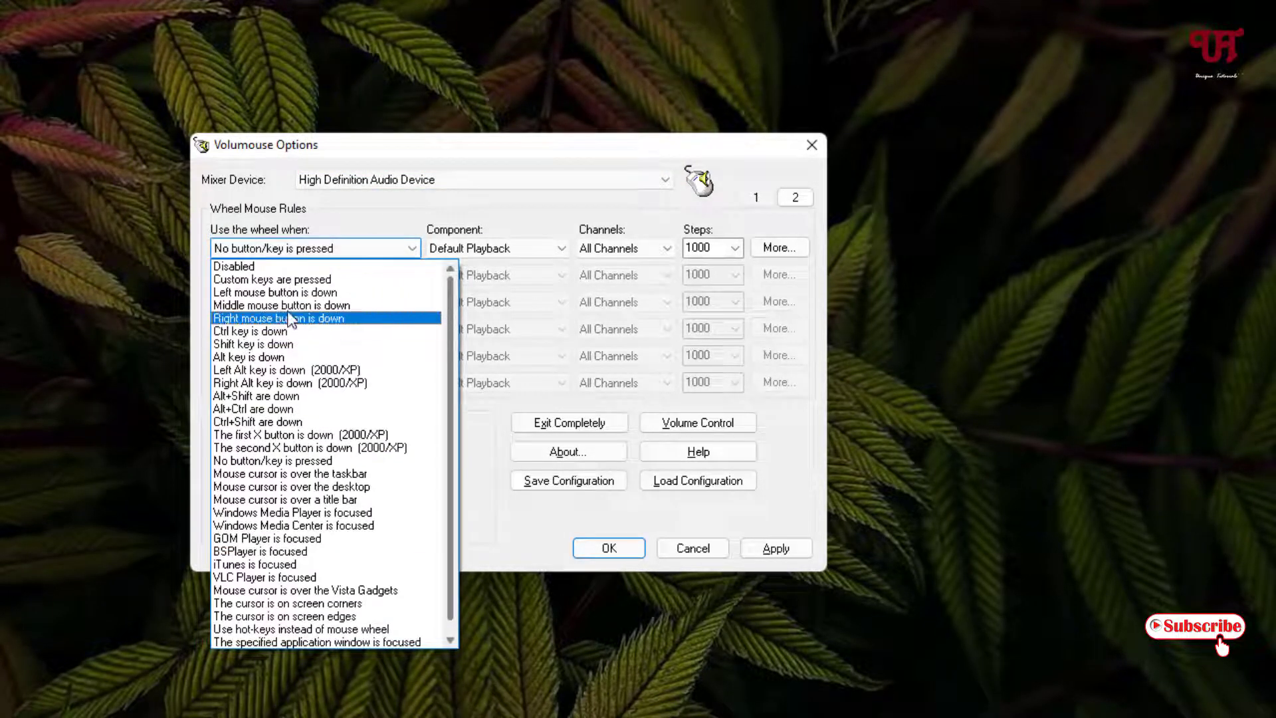
click(284, 266)
click(773, 552)
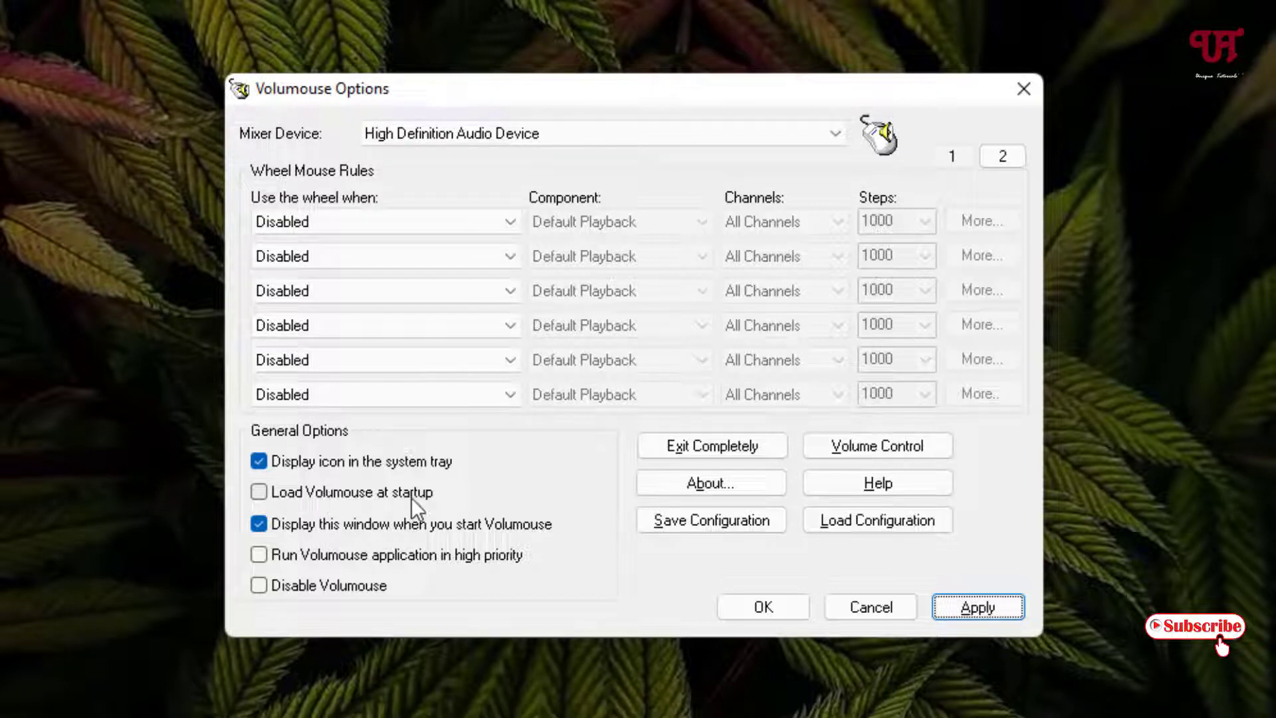
click(259, 493)
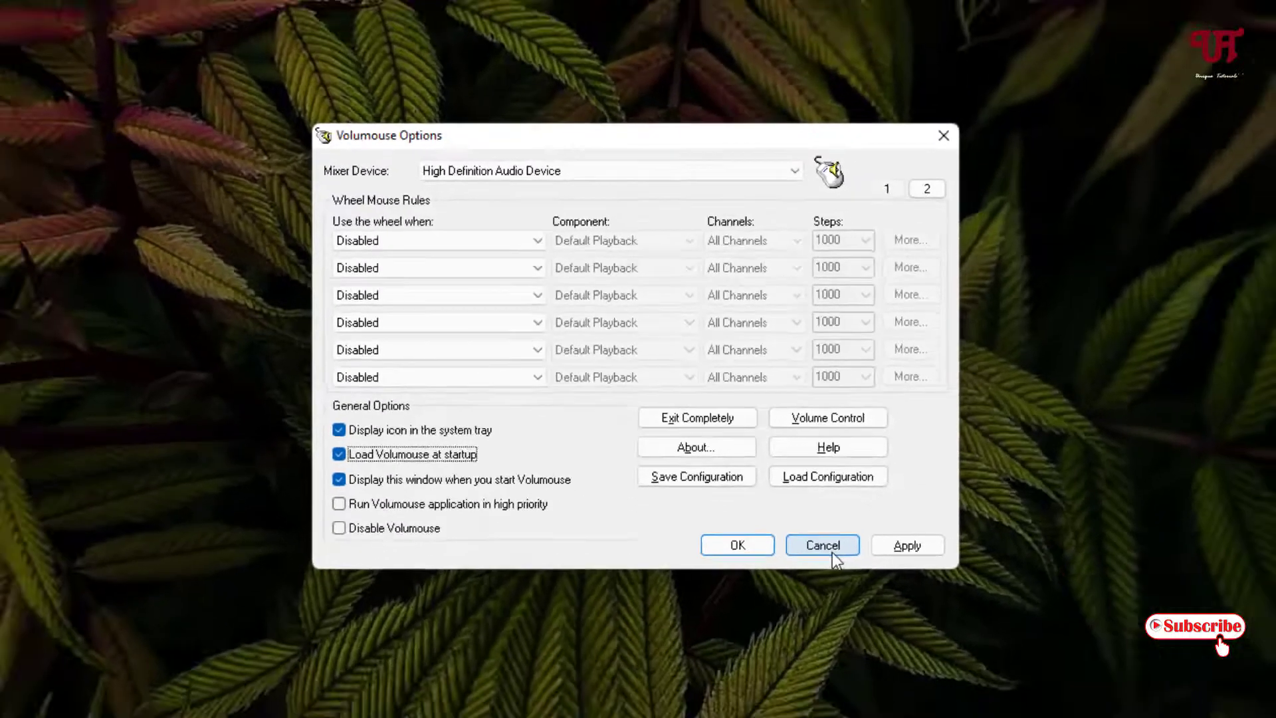
click(883, 615)
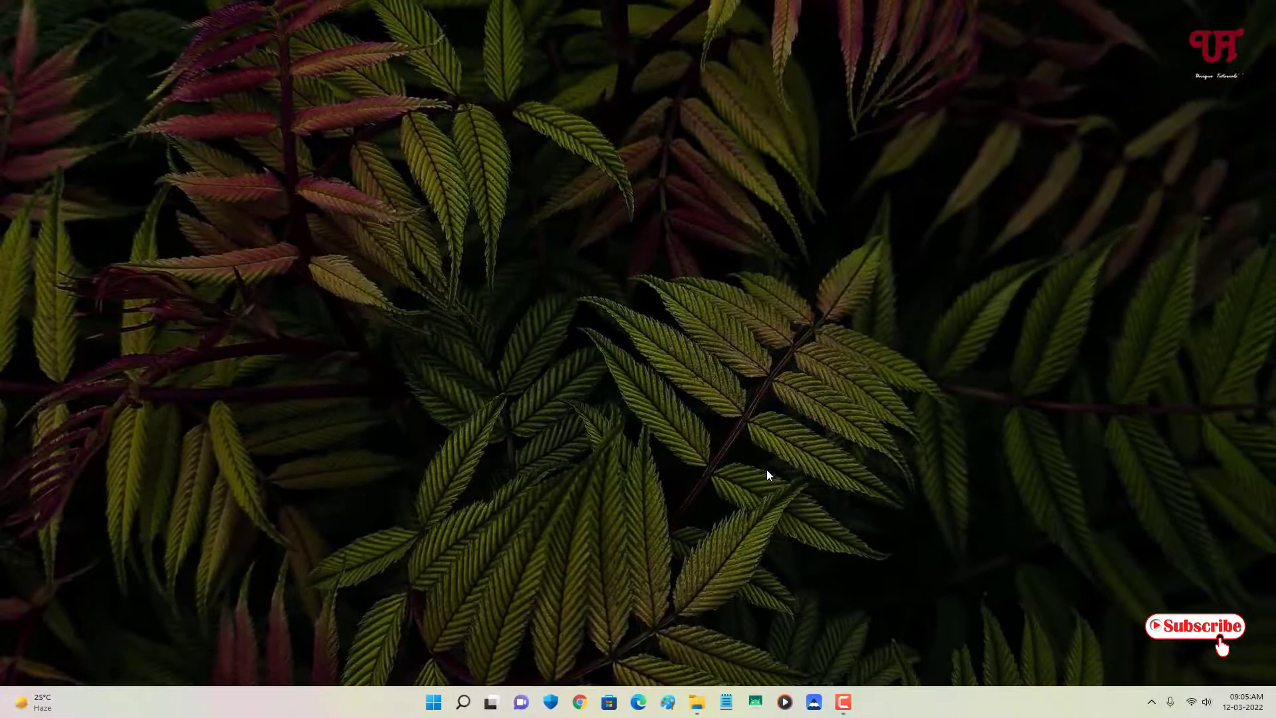